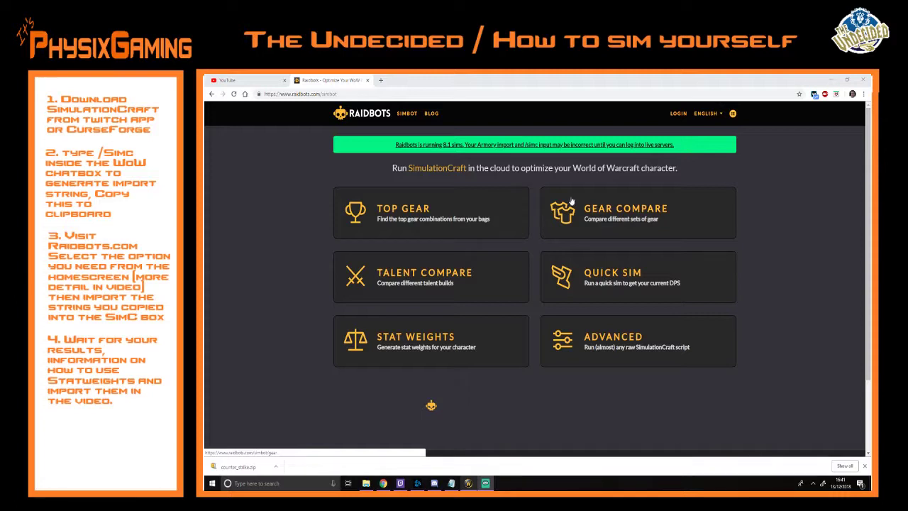
Open the Top Gear simulation and replace the existing SimulationCraft addon input with the copied character import string.
{"action": "left_click", "coordinate": [473, 220]}
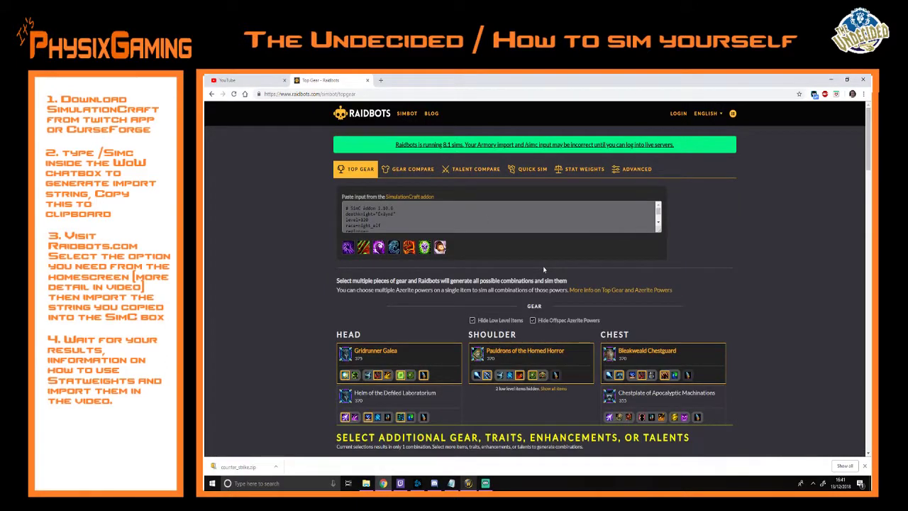
{"action": "left_click", "coordinate": [475, 222]}
{"action": "key", "text": "ctrl+a"}
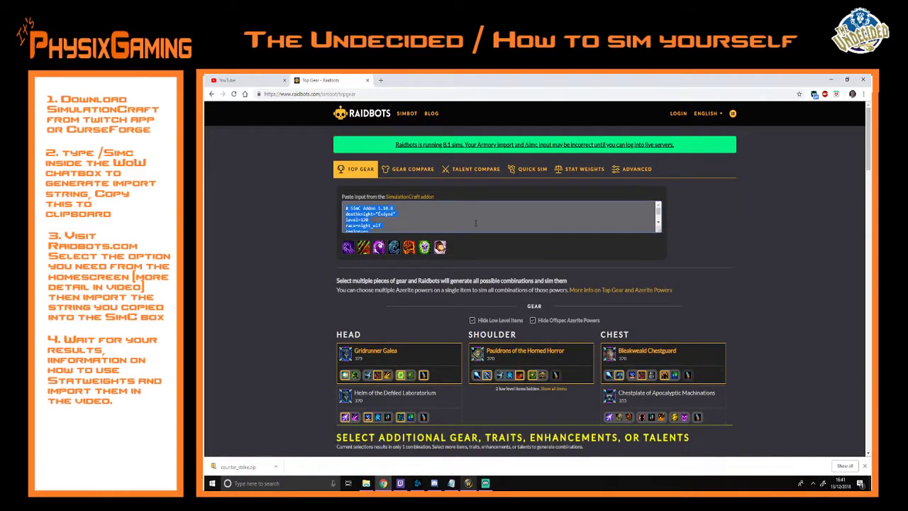
{"action": "key", "text": "BackSpace"}
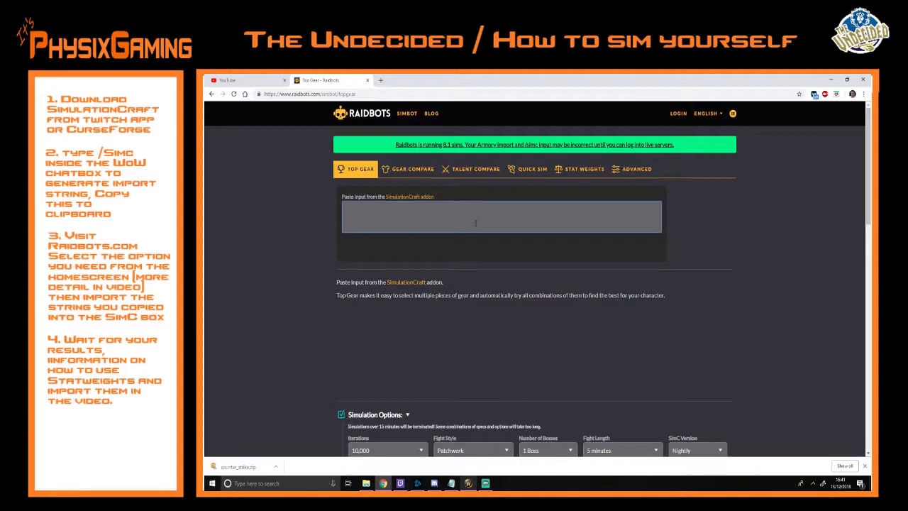
{"action": "key", "text": "ctrl+v"}
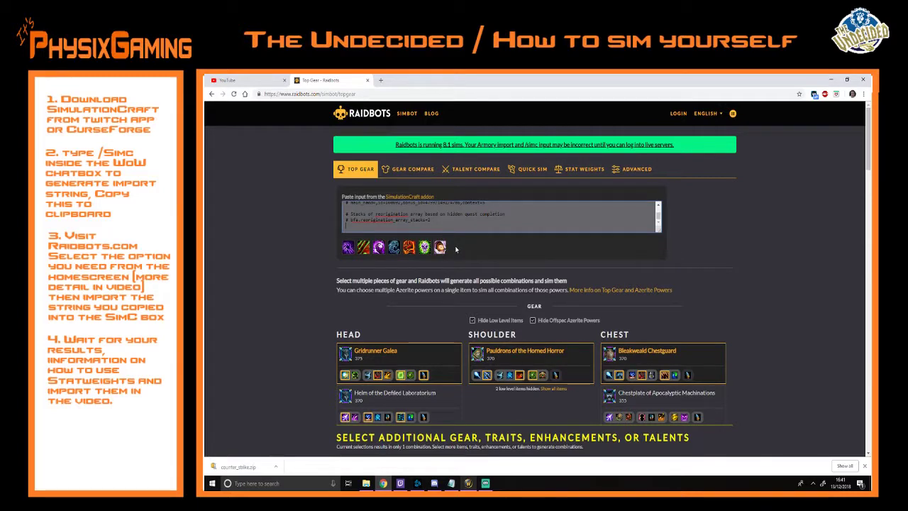
Look over the gear, enhancement and talent selections, and set the simulation iterations to 10,000.
{"action": "scroll", "coordinate": [456, 249], "scroll_direction": "down", "scroll_amount": 5}
{"action": "scroll", "coordinate": [456, 249], "scroll_direction": "down", "scroll_amount": 3}
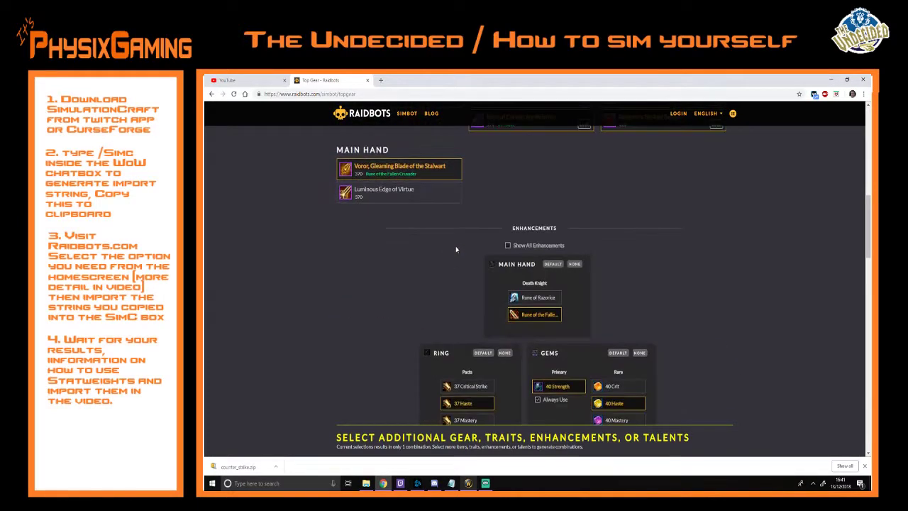
{"action": "scroll", "coordinate": [620, 301], "scroll_direction": "up", "scroll_amount": 2}
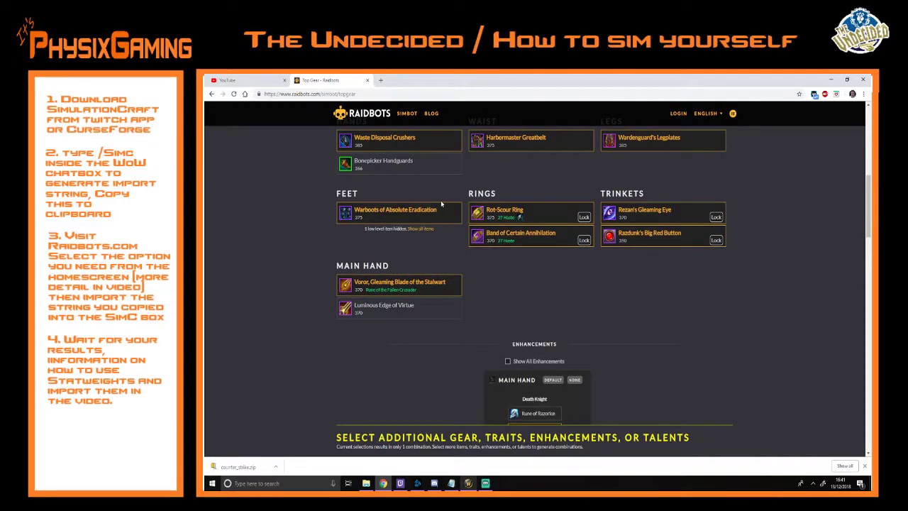
{"action": "scroll", "coordinate": [440, 200], "scroll_direction": "down", "scroll_amount": 5}
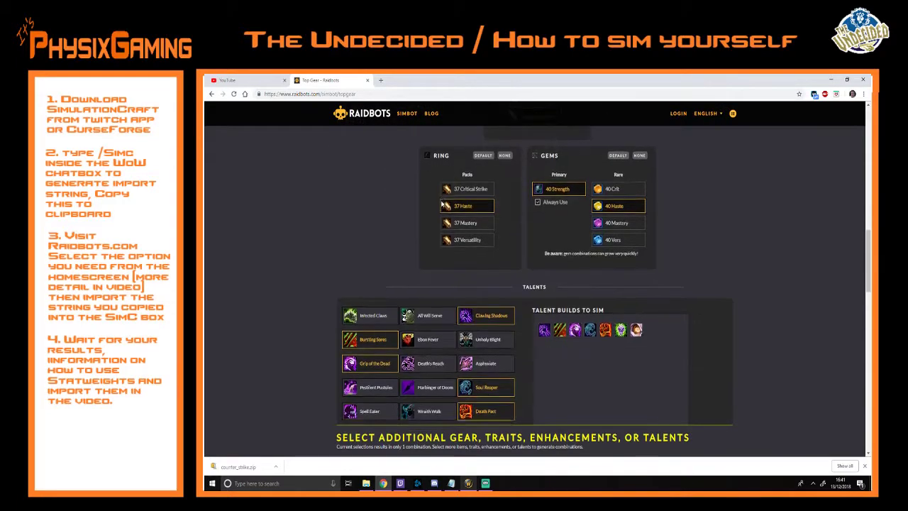
{"action": "scroll", "coordinate": [441, 201], "scroll_direction": "down", "scroll_amount": 4}
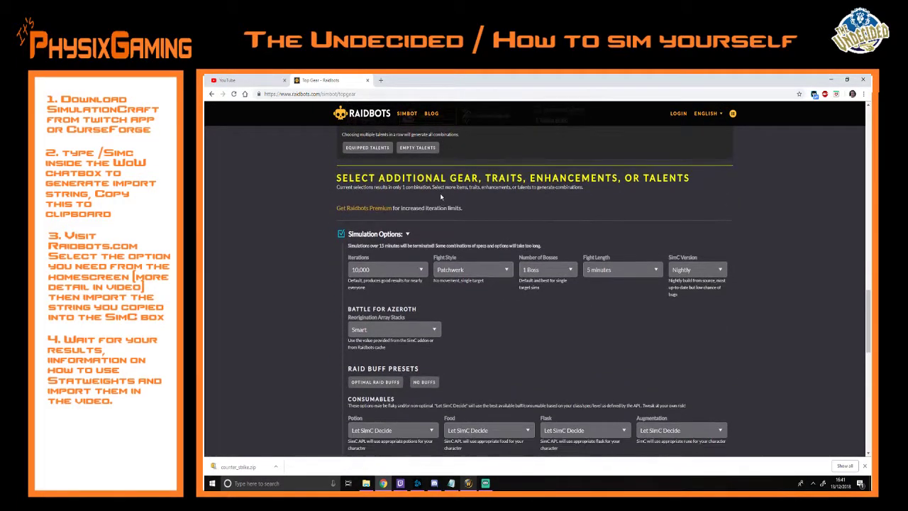
{"action": "scroll", "coordinate": [458, 194], "scroll_direction": "down", "scroll_amount": 1}
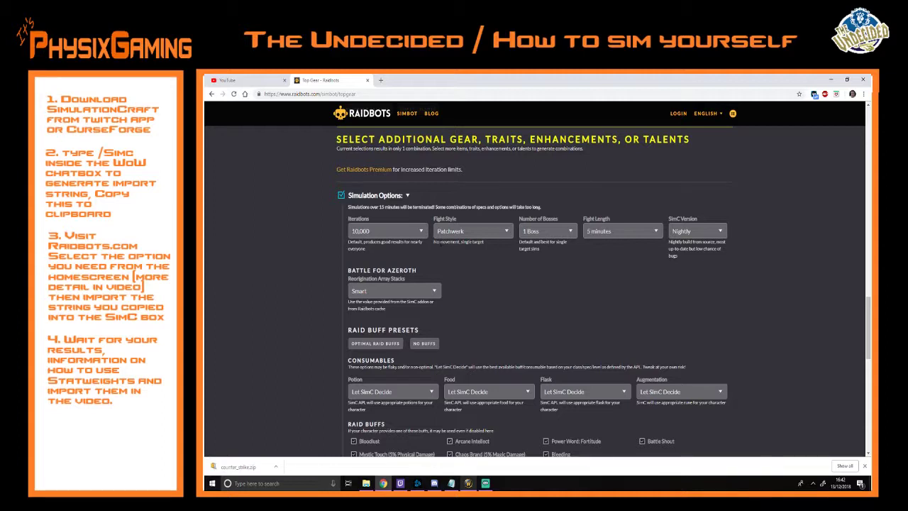
{"action": "left_click", "coordinate": [419, 232]}
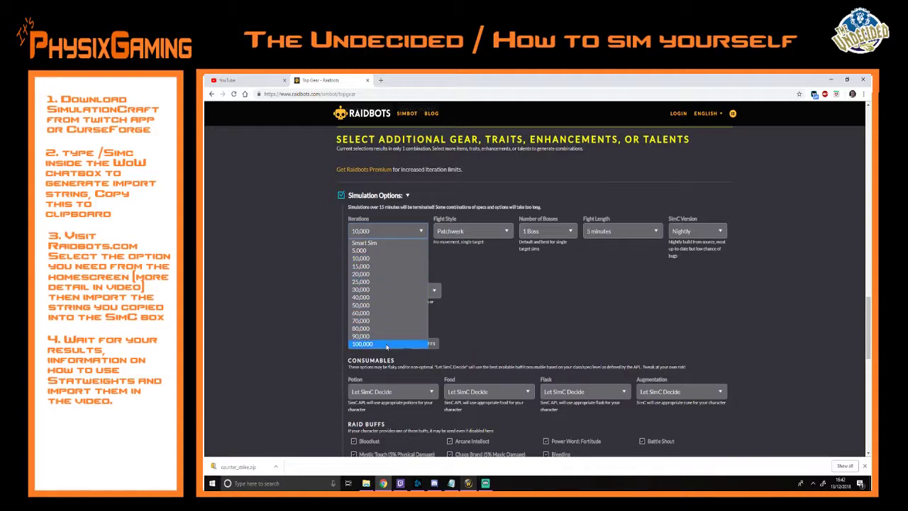
{"action": "left_click", "coordinate": [365, 260]}
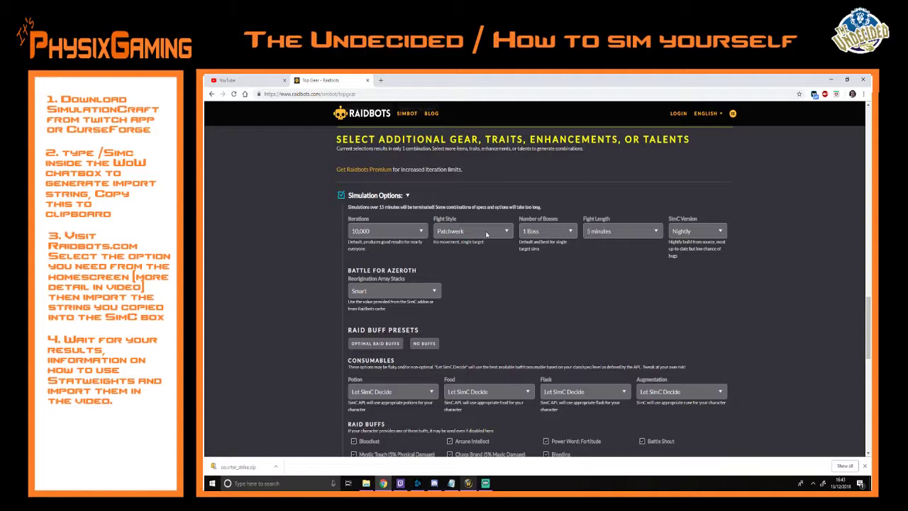
Try the Dungeon Slice (BETA), Hectic Add Cleave and Casting Patchwerk fight styles in the simulation options.
{"action": "left_click", "coordinate": [487, 235]}
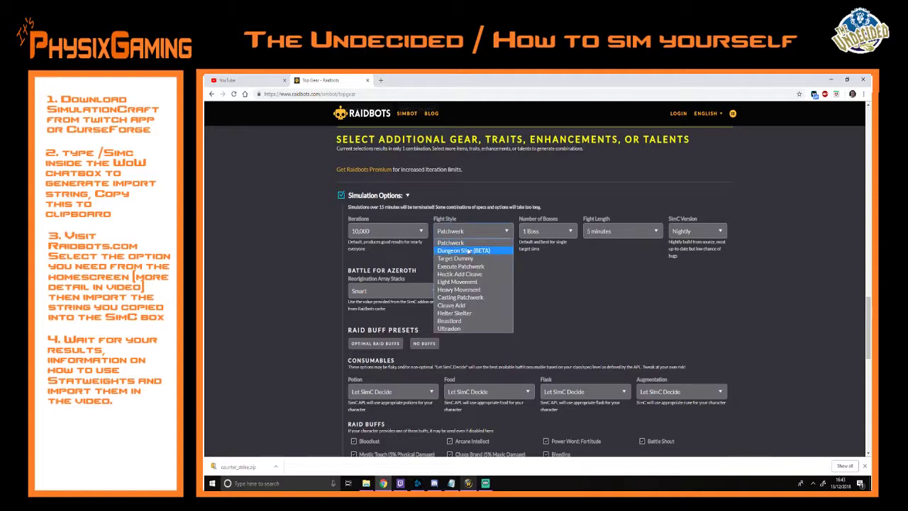
{"action": "left_click", "coordinate": [468, 252]}
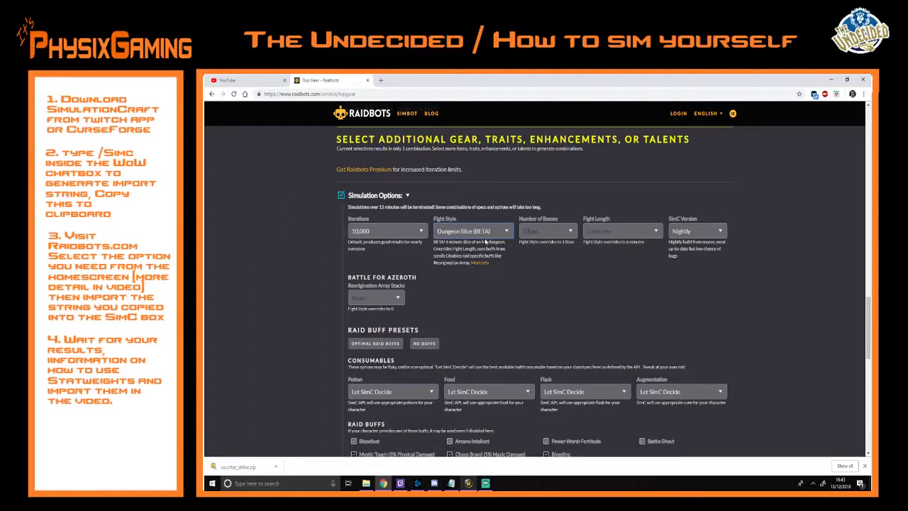
{"action": "left_click", "coordinate": [506, 233]}
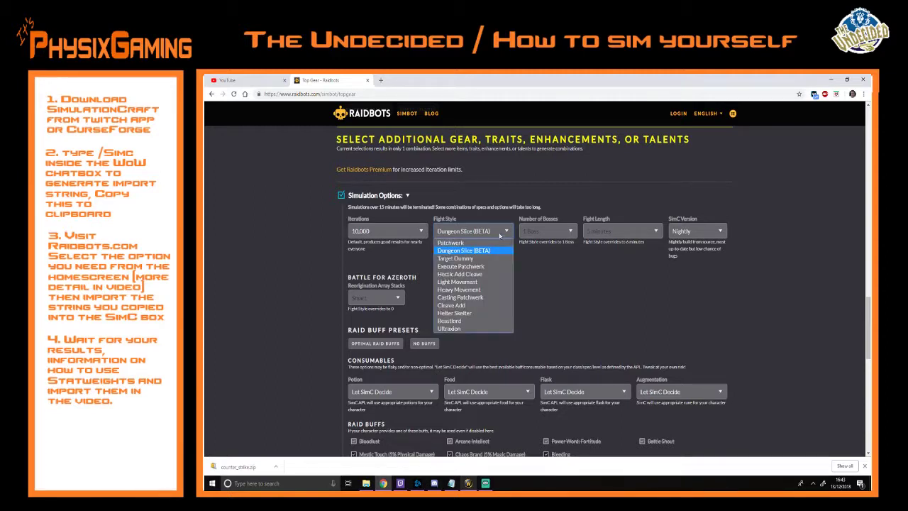
{"action": "left_click", "coordinate": [477, 275]}
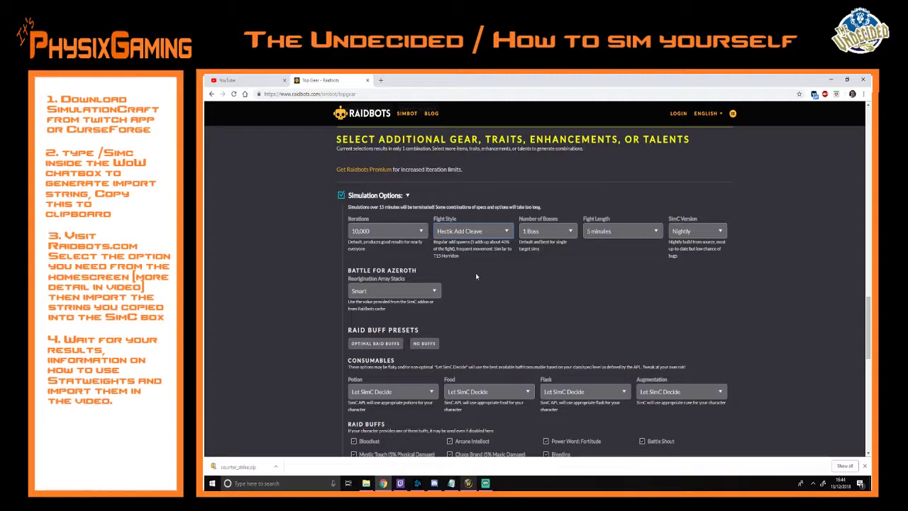
{"action": "left_click", "coordinate": [470, 231]}
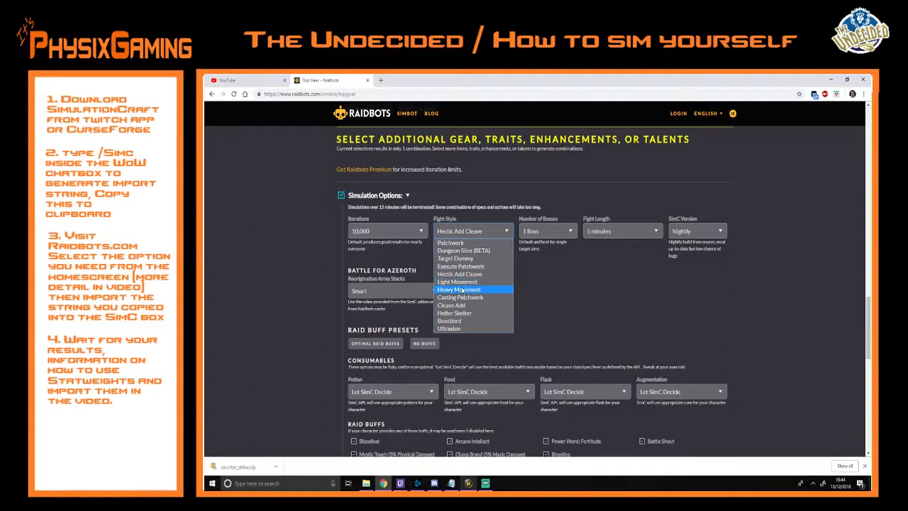
{"action": "left_click", "coordinate": [450, 298]}
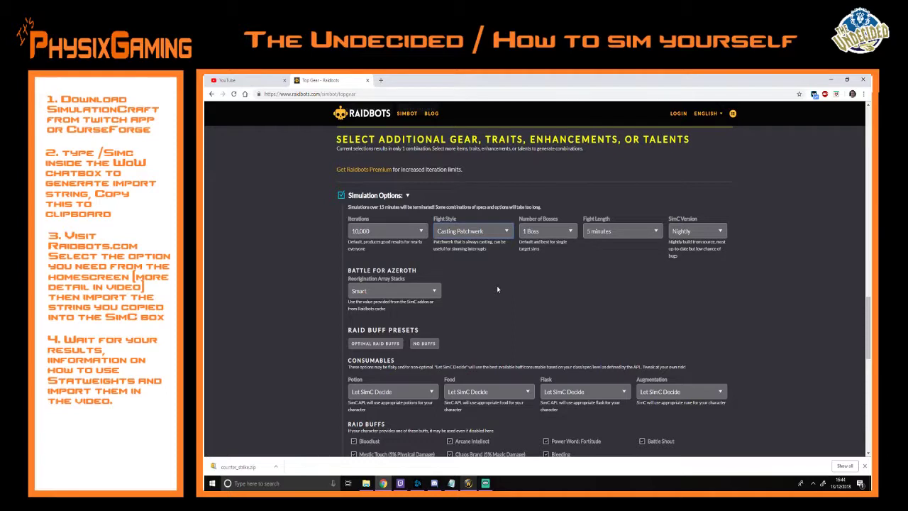
Try the Cleave Add, Helter Skelter, Beastlord and Ultraxion fight styles in the simulation options.
{"action": "left_click", "coordinate": [505, 232]}
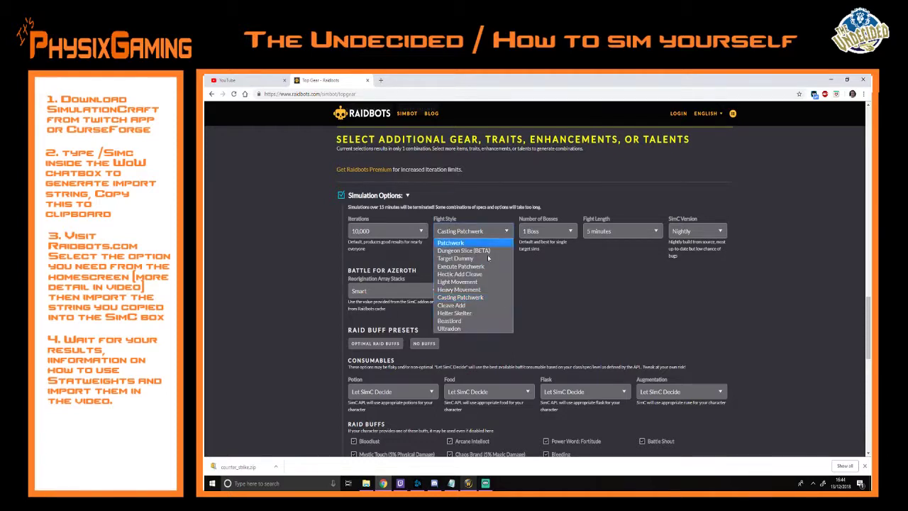
{"action": "left_click", "coordinate": [457, 305]}
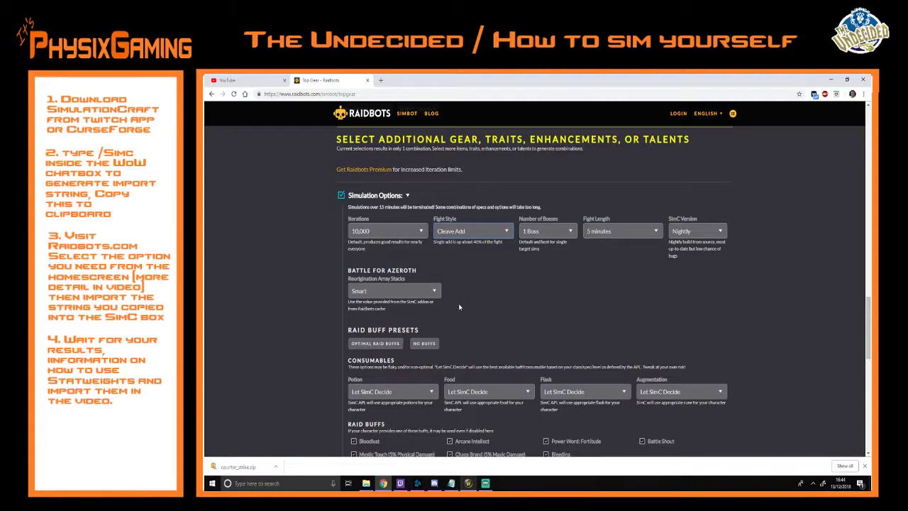
{"action": "left_click", "coordinate": [472, 230]}
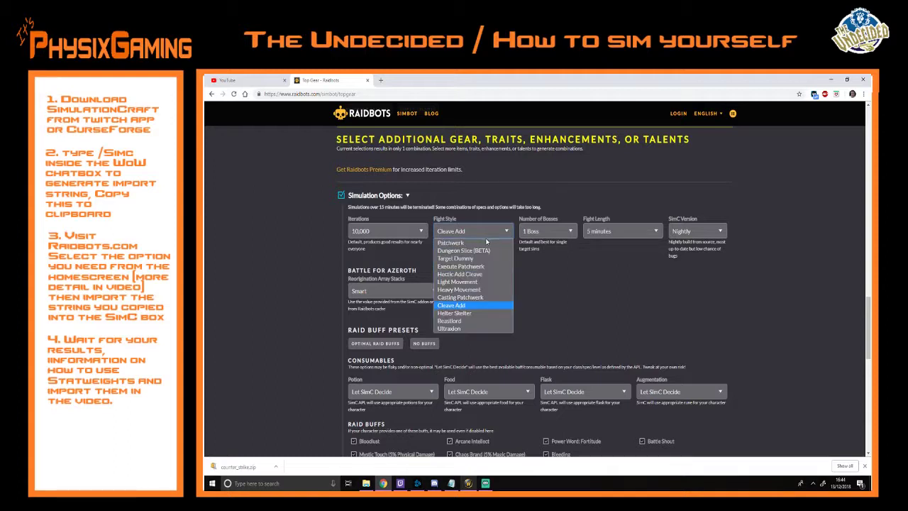
{"action": "left_click", "coordinate": [455, 313]}
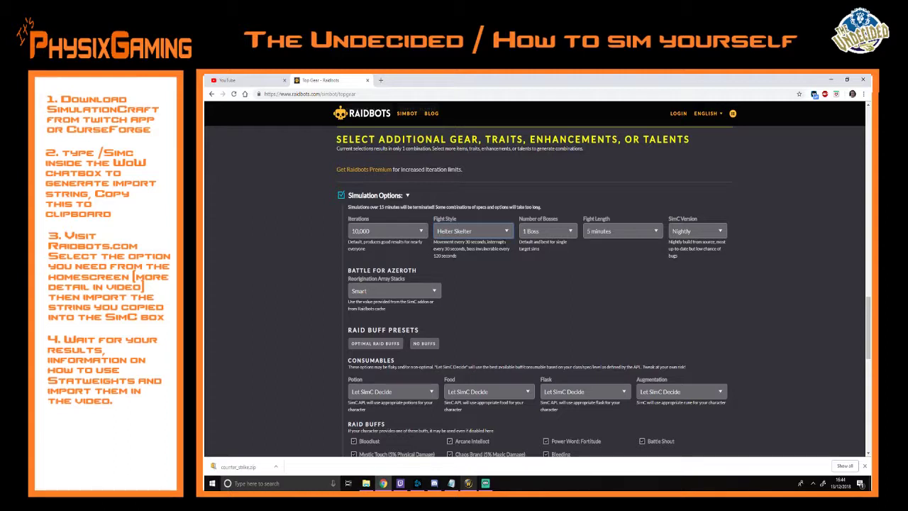
{"action": "left_click", "coordinate": [504, 231]}
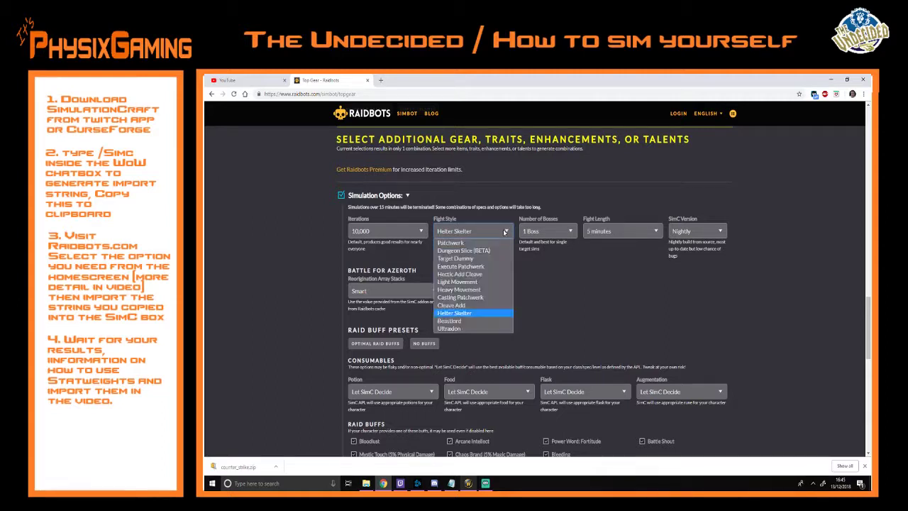
{"action": "left_click", "coordinate": [471, 321]}
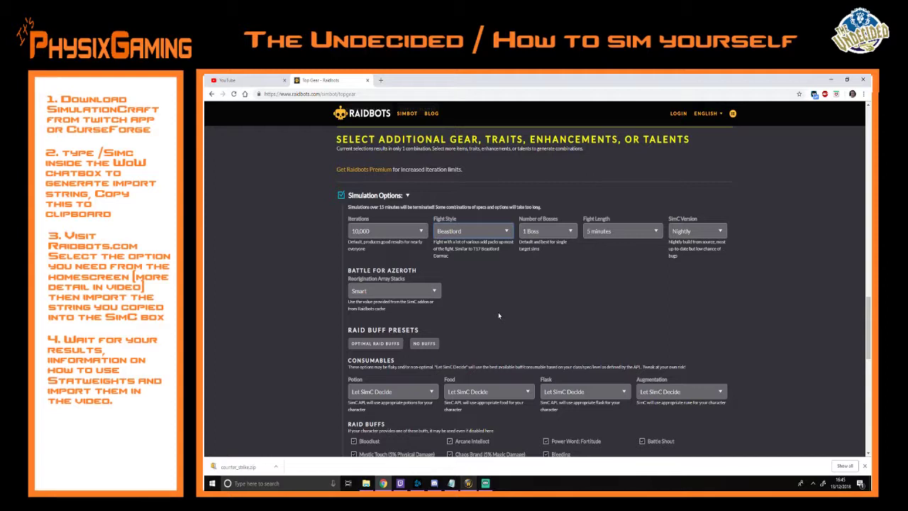
{"action": "left_click", "coordinate": [498, 235]}
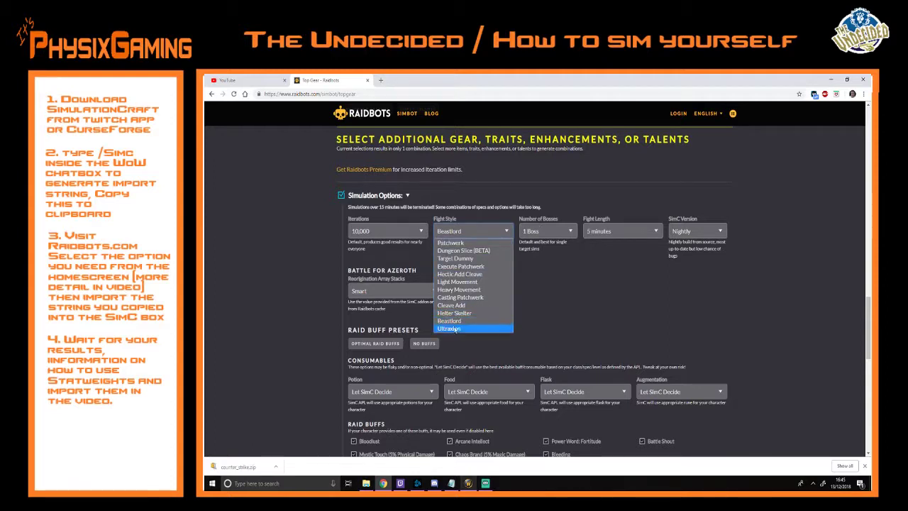
{"action": "left_click", "coordinate": [455, 331]}
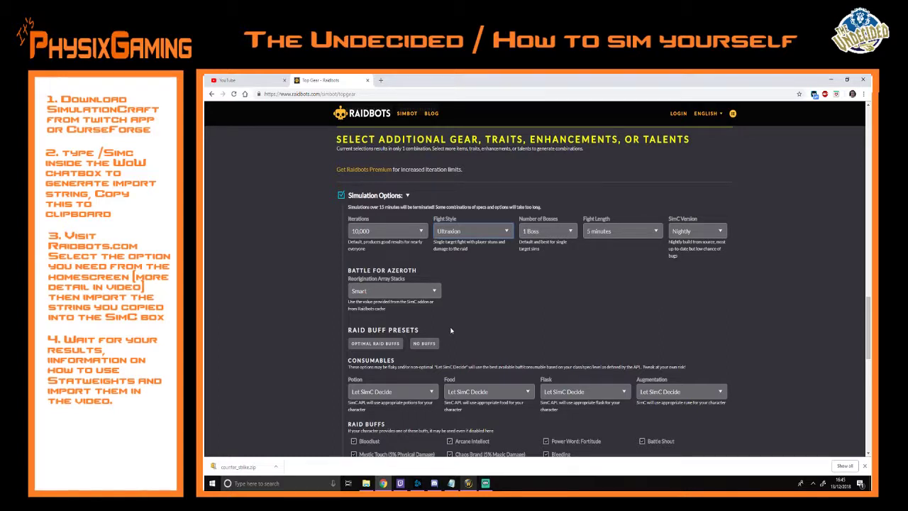
Set the simulation's fight style to Patchwerk.
{"action": "left_click", "coordinate": [507, 234]}
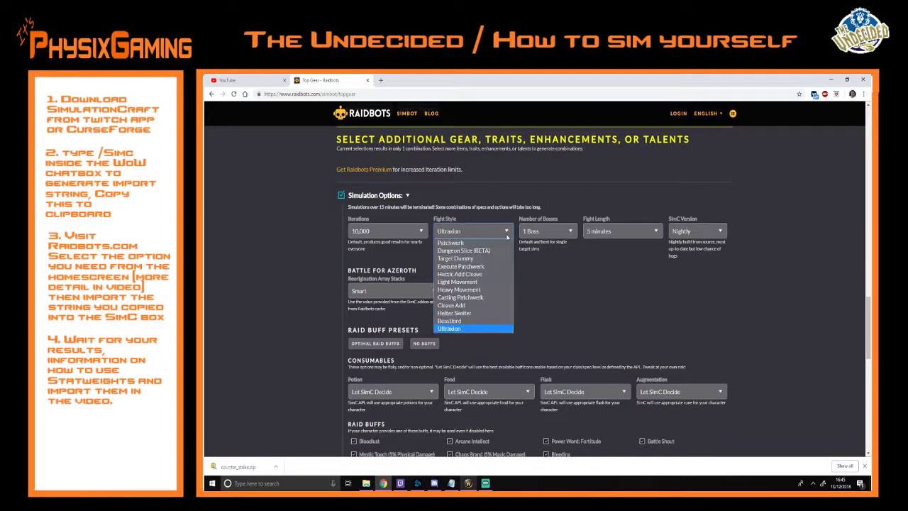
{"action": "left_click", "coordinate": [494, 242]}
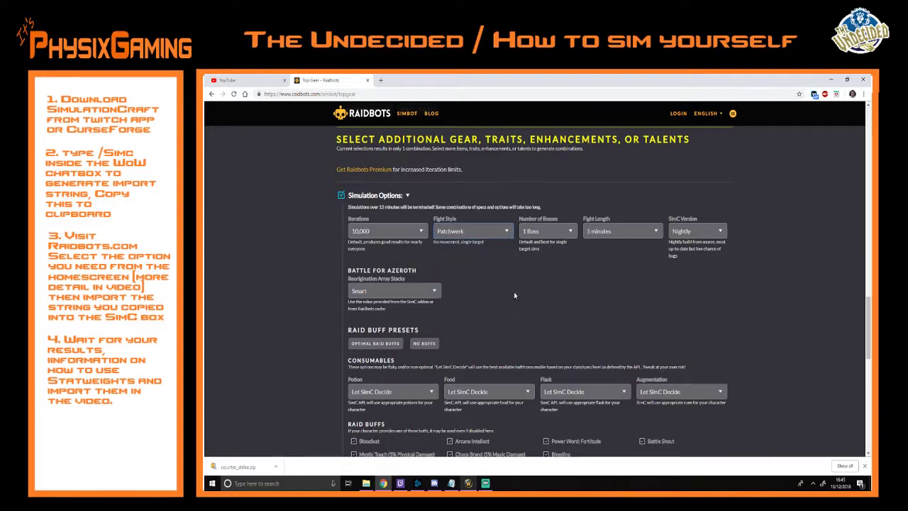
Review the talent builds and simulation options, and check the available fight lengths without changing the selection.
{"action": "scroll", "coordinate": [519, 332], "scroll_direction": "up", "scroll_amount": 1}
{"action": "scroll", "coordinate": [525, 335], "scroll_direction": "down", "scroll_amount": 2}
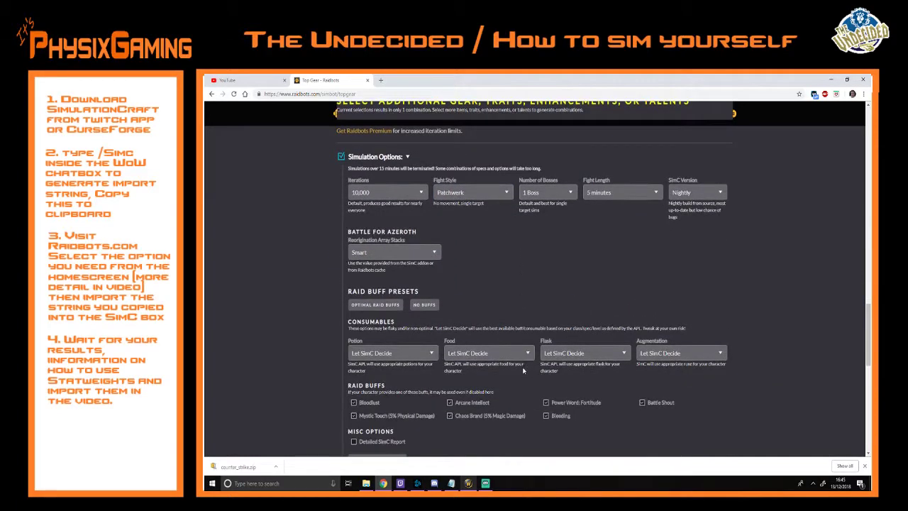
{"action": "scroll", "coordinate": [529, 339], "scroll_direction": "up", "scroll_amount": 4}
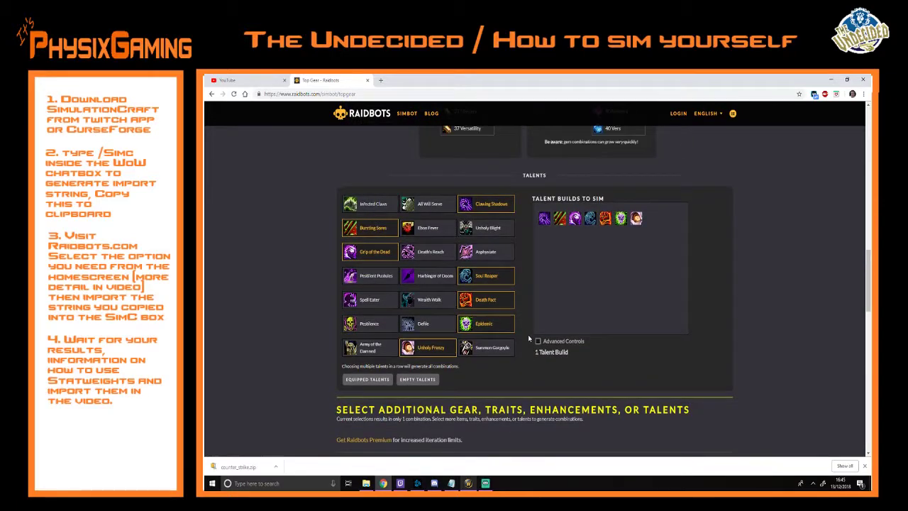
{"action": "scroll", "coordinate": [528, 338], "scroll_direction": "down", "scroll_amount": 2}
{"action": "scroll", "coordinate": [528, 339], "scroll_direction": "down", "scroll_amount": 2}
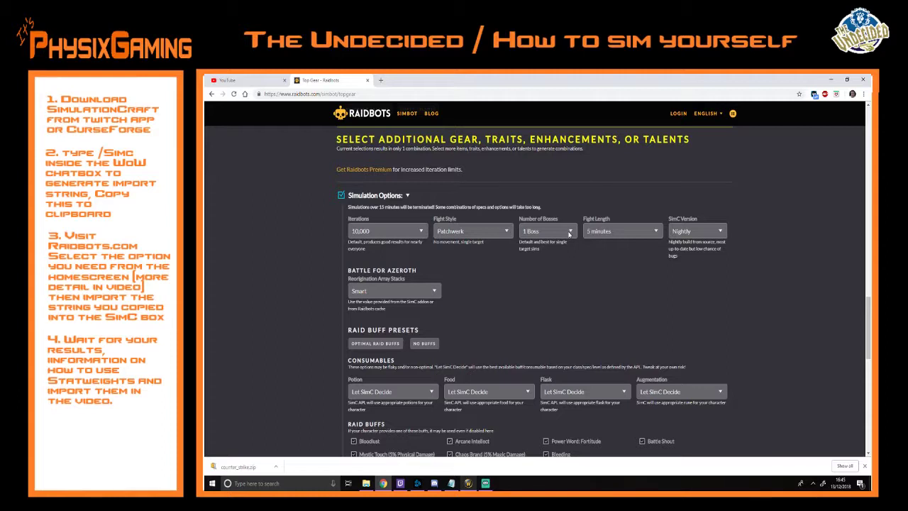
{"action": "left_click", "coordinate": [621, 234]}
{"action": "left_click", "coordinate": [620, 234]}
{"action": "left_click", "coordinate": [620, 233]}
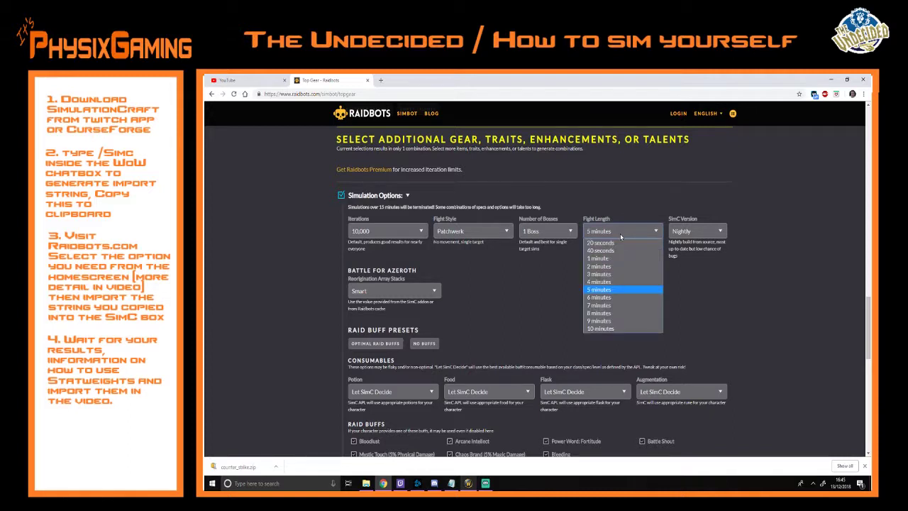
{"action": "left_click", "coordinate": [621, 233]}
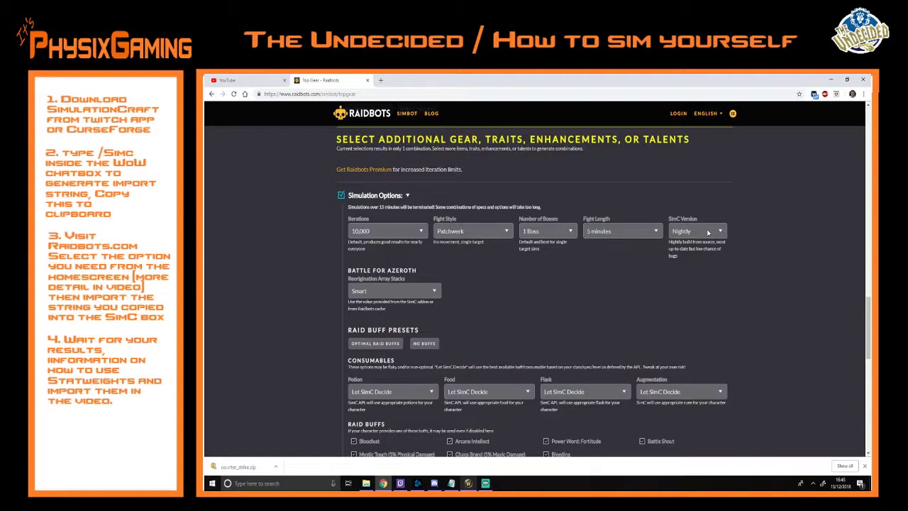
Try the Weekly SimC version for the simulation and set it back to Nightly.
{"action": "left_click", "coordinate": [707, 232]}
{"action": "left_click", "coordinate": [680, 253]}
{"action": "left_click", "coordinate": [692, 232]}
{"action": "left_click", "coordinate": [684, 240]}
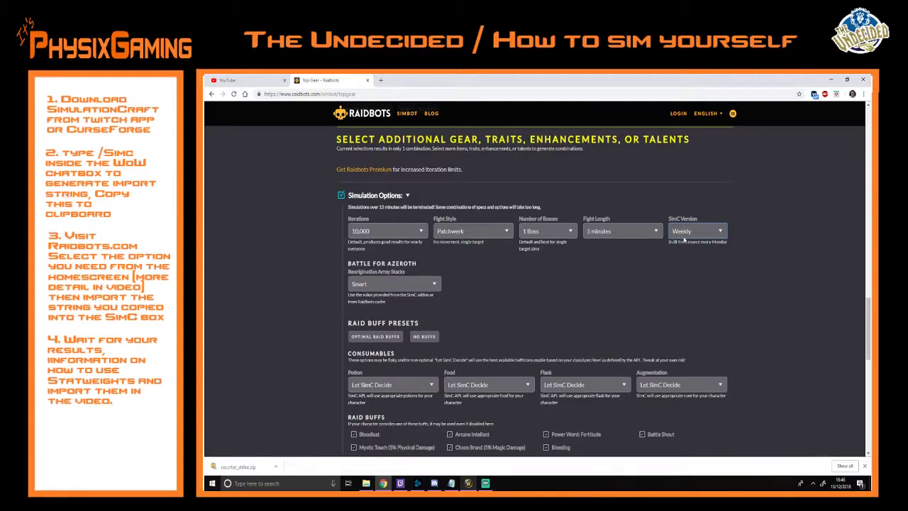
{"action": "left_click", "coordinate": [687, 232]}
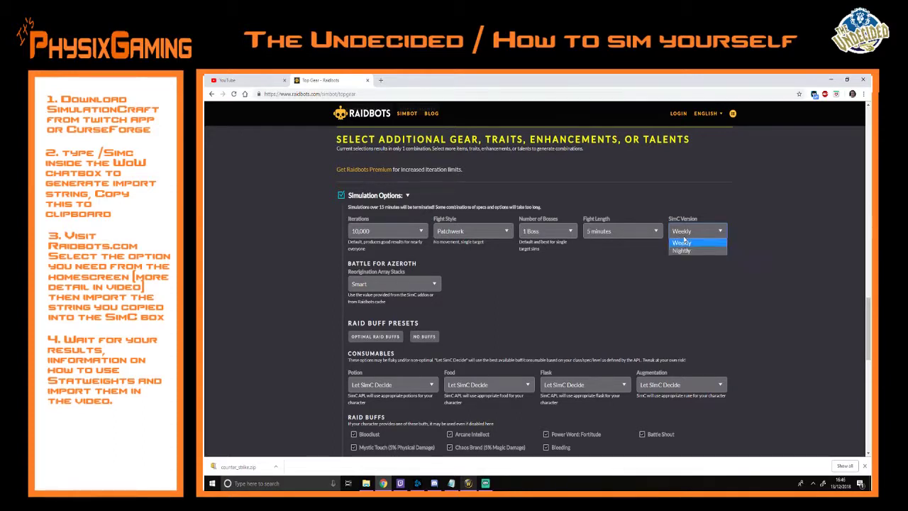
{"action": "left_click", "coordinate": [686, 244]}
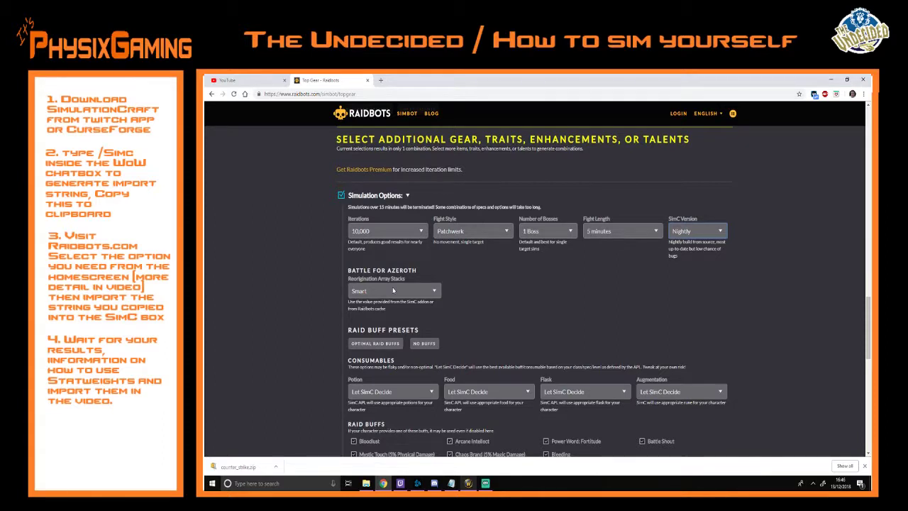
Check the available potion and food choices in the consumables, leaving both on Let SimC Decide.
{"action": "scroll", "coordinate": [528, 270], "scroll_direction": "down", "scroll_amount": 1}
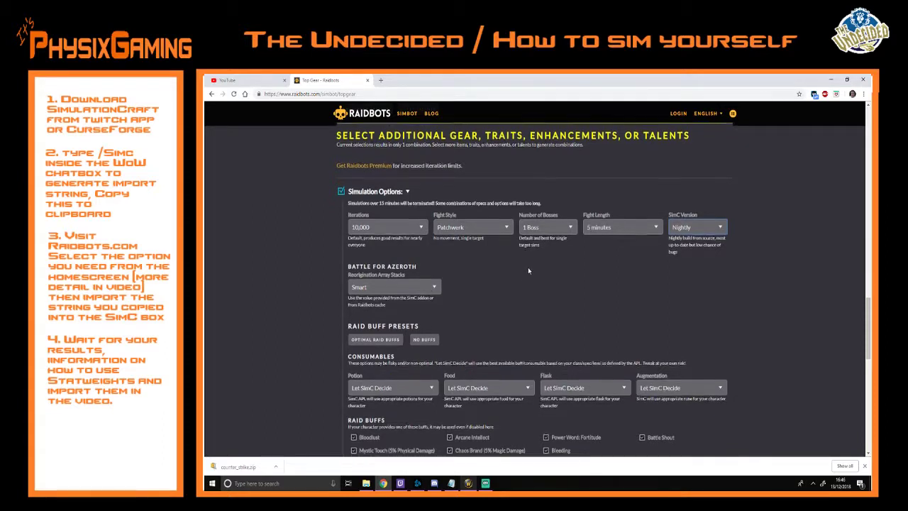
{"action": "scroll", "coordinate": [528, 269], "scroll_direction": "down", "scroll_amount": 2}
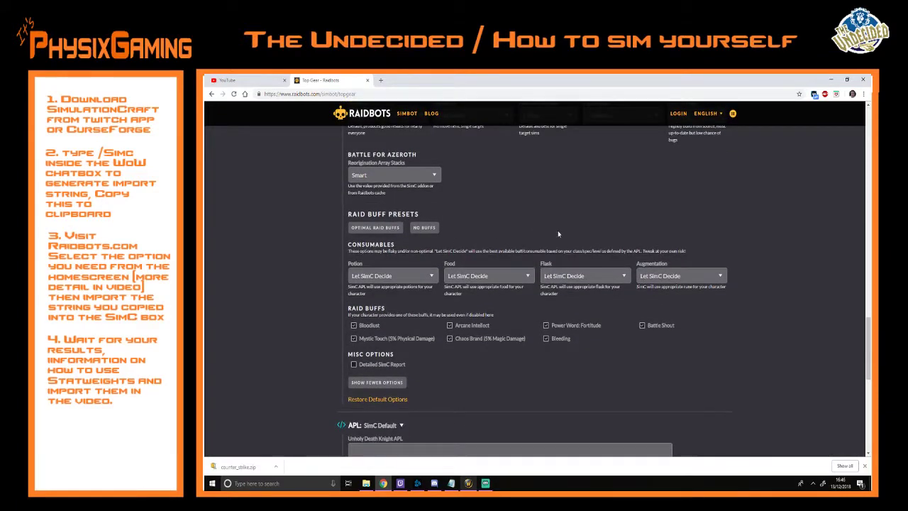
{"action": "scroll", "coordinate": [562, 221], "scroll_direction": "down", "scroll_amount": 1}
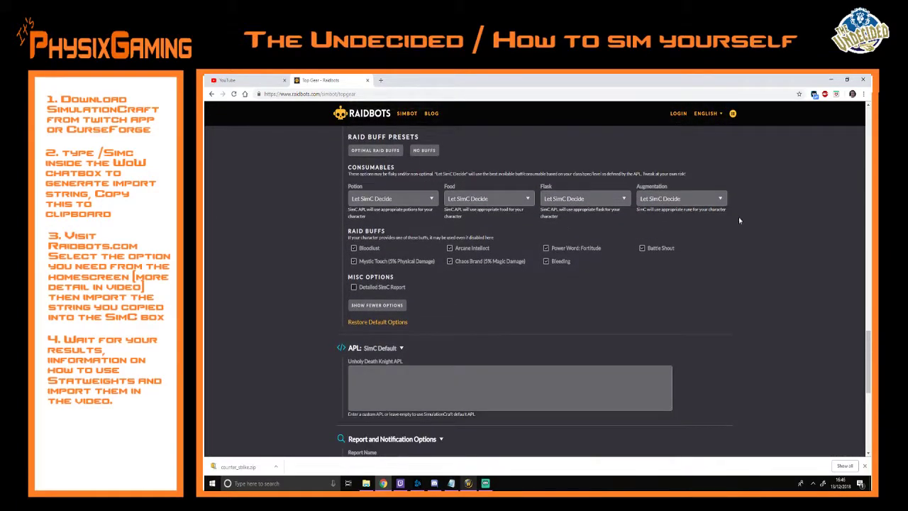
{"action": "left_click", "coordinate": [425, 198]}
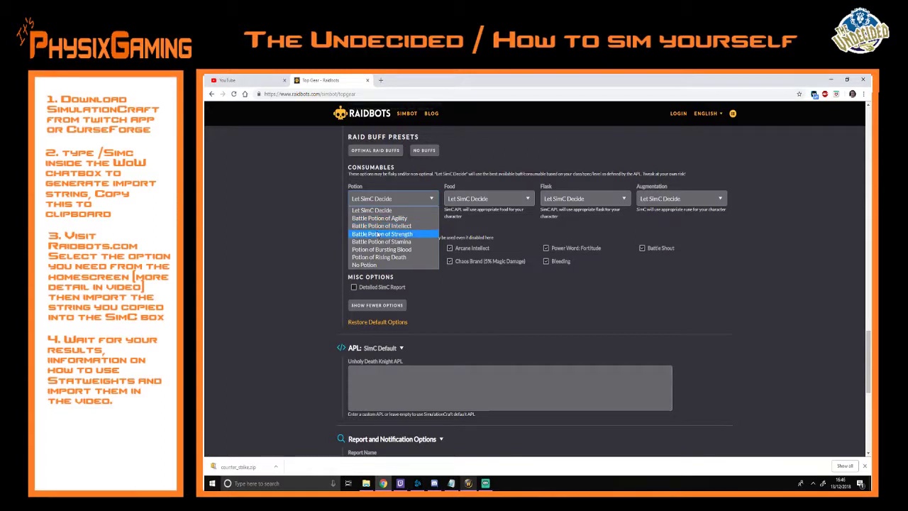
{"action": "left_click", "coordinate": [394, 210]}
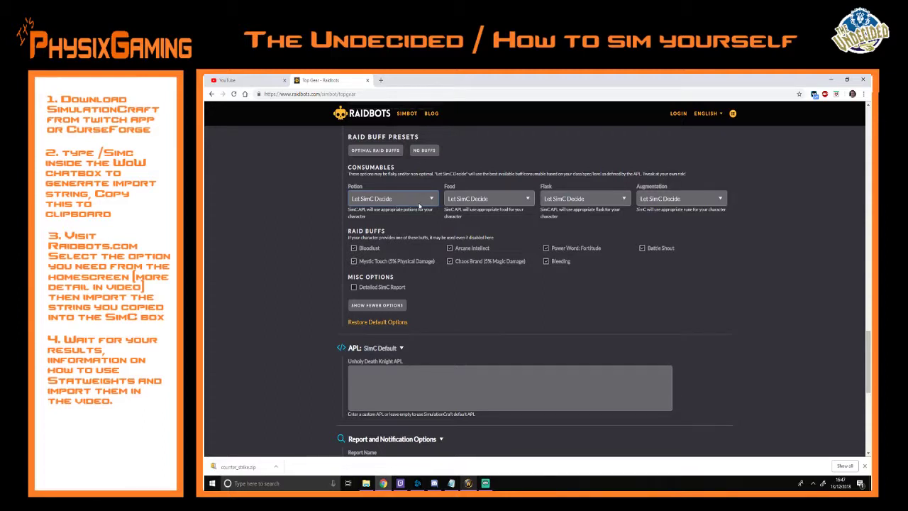
{"action": "left_click", "coordinate": [496, 201]}
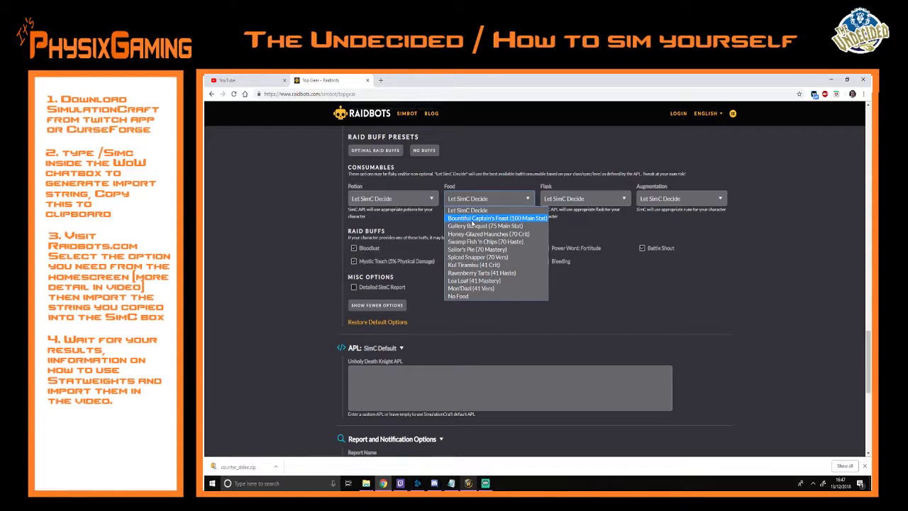
{"action": "left_click", "coordinate": [497, 202]}
Check the available flask and augmentation choices in the consumables, keeping Let SimC Decide for both.
{"action": "left_click", "coordinate": [563, 201]}
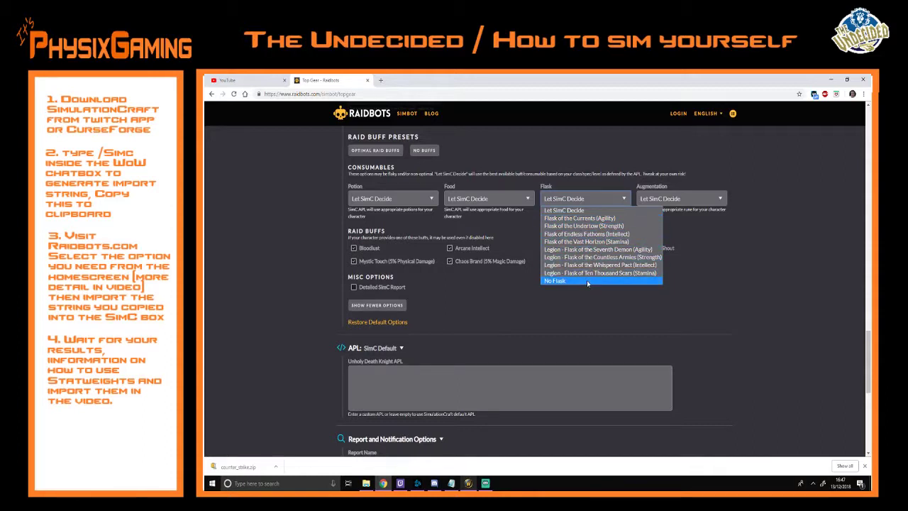
{"action": "left_click", "coordinate": [601, 207]}
{"action": "left_click", "coordinate": [695, 199]}
{"action": "left_click", "coordinate": [694, 200]}
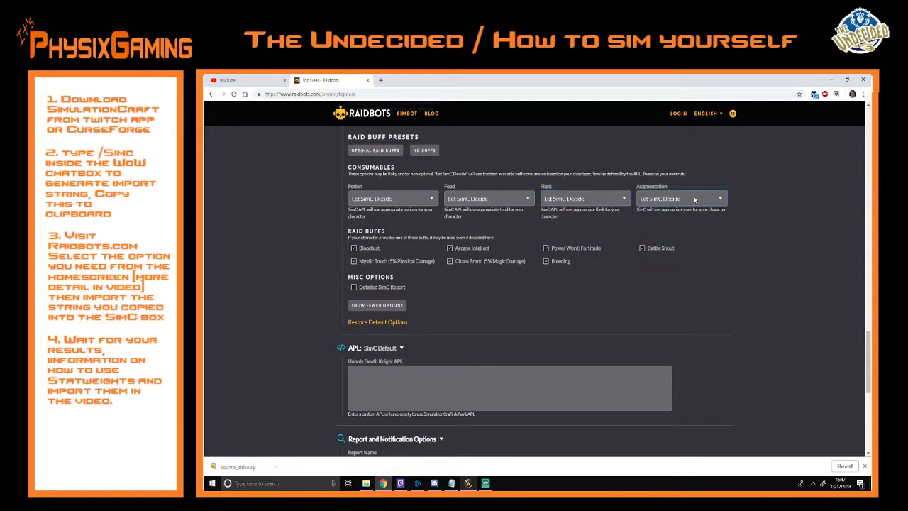
{"action": "left_click", "coordinate": [695, 200]}
{"action": "left_click", "coordinate": [695, 199]}
{"action": "left_click", "coordinate": [703, 201]}
{"action": "left_click", "coordinate": [758, 256]}
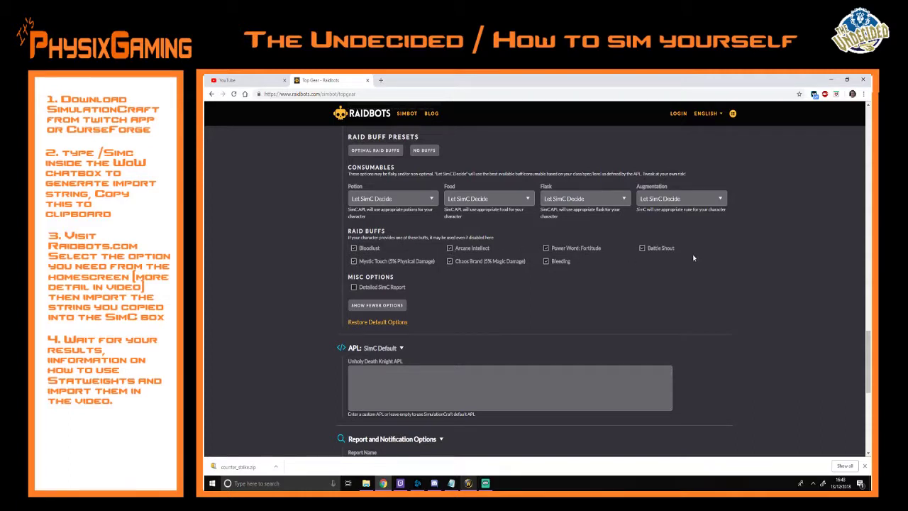
Try disabling the Mystic Touch, Chaos Brand and Bleeding raid buffs and enable each of them again.
{"action": "double_click", "coordinate": [355, 263]}
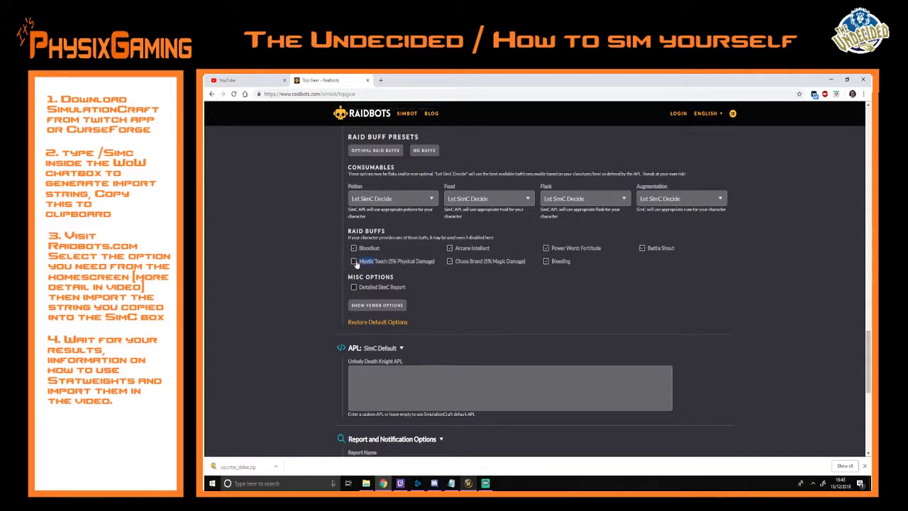
{"action": "double_click", "coordinate": [451, 263]}
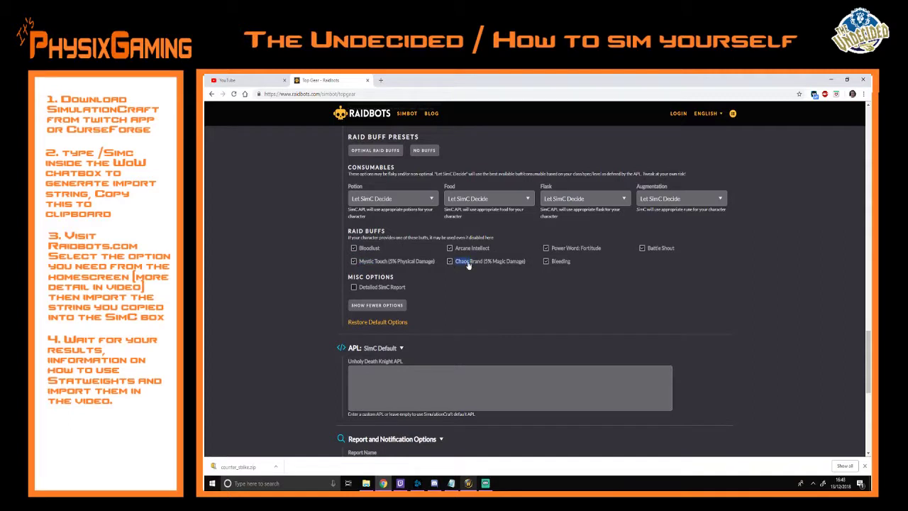
{"action": "double_click", "coordinate": [548, 264]}
{"action": "scroll", "coordinate": [483, 329], "scroll_direction": "down", "scroll_amount": 1}
{"action": "scroll", "coordinate": [484, 323], "scroll_direction": "up", "scroll_amount": 2}
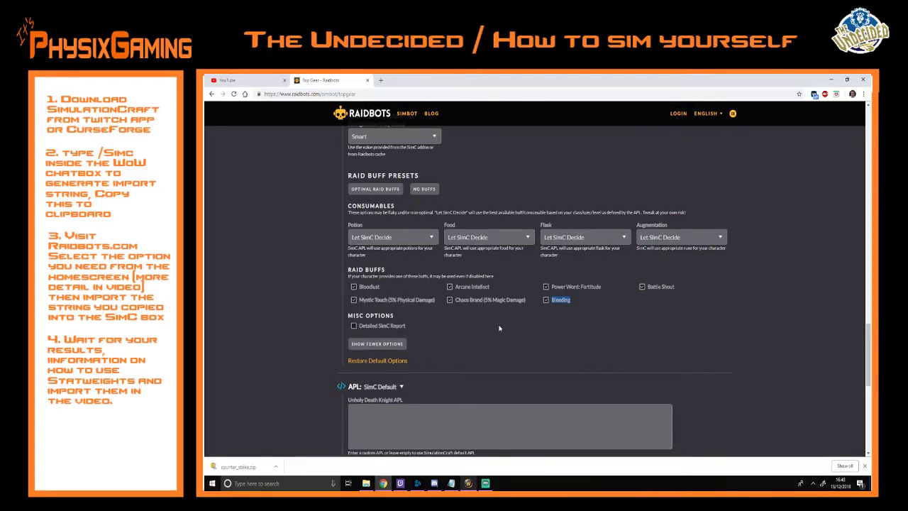
Examine the APL and report options without entering anything, and review the gear selection and simulation options above them.
{"action": "scroll", "coordinate": [500, 326], "scroll_direction": "down", "scroll_amount": 1}
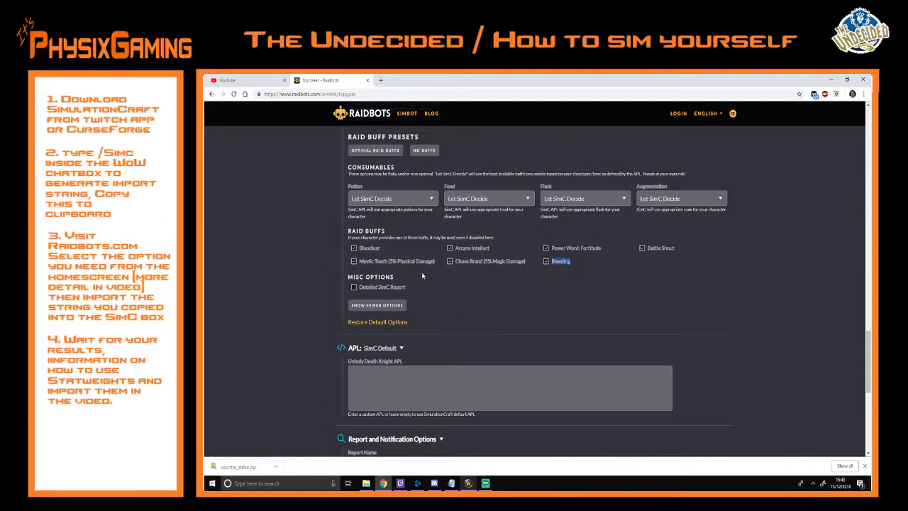
{"action": "scroll", "coordinate": [423, 275], "scroll_direction": "down", "scroll_amount": 1}
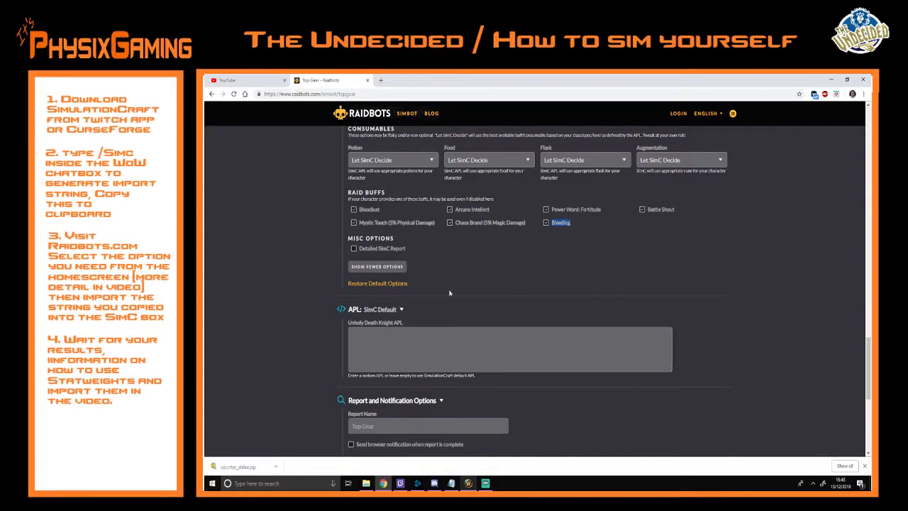
{"action": "scroll", "coordinate": [450, 291], "scroll_direction": "down", "scroll_amount": 1}
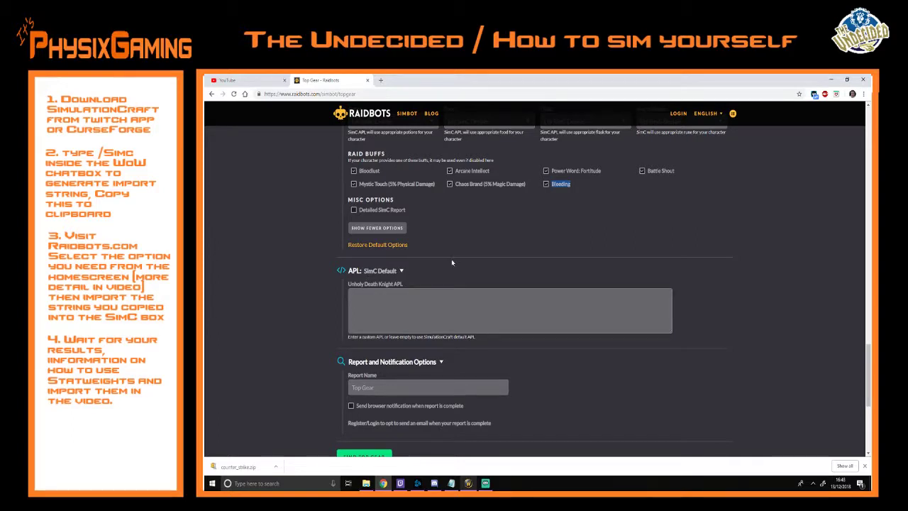
{"action": "left_click", "coordinate": [420, 294]}
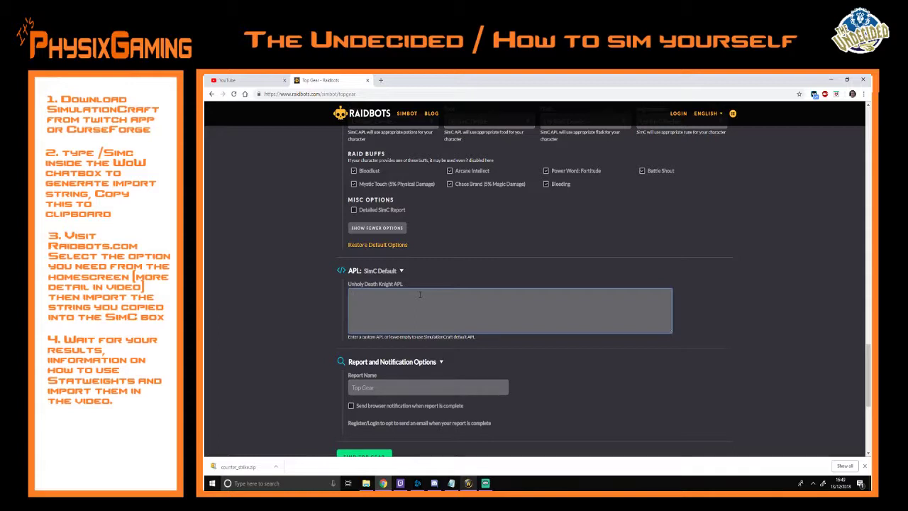
{"action": "scroll", "coordinate": [407, 288], "scroll_direction": "down", "scroll_amount": 1}
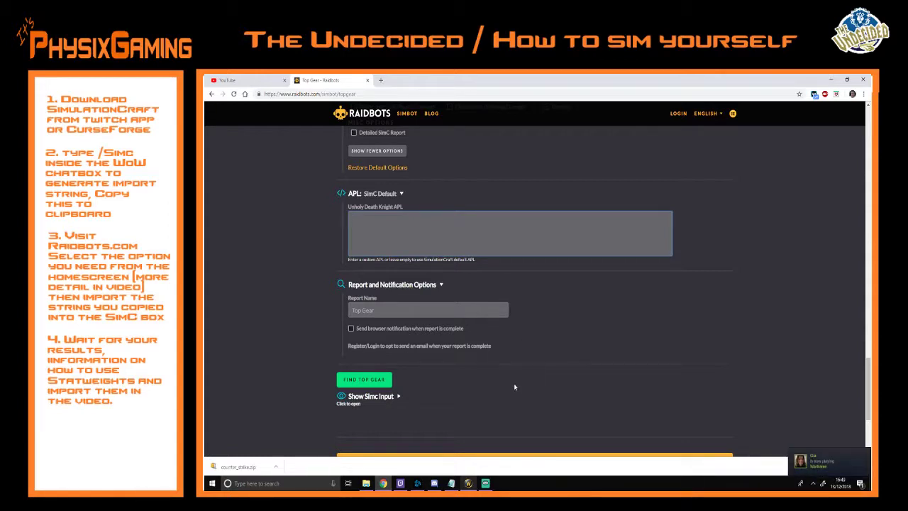
{"action": "scroll", "coordinate": [518, 390], "scroll_direction": "up", "scroll_amount": 15}
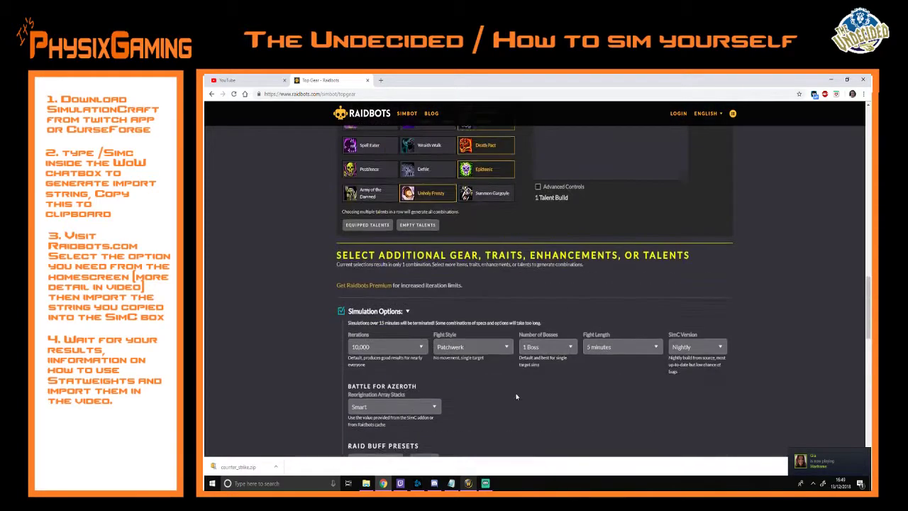
{"action": "scroll", "coordinate": [529, 394], "scroll_direction": "up", "scroll_amount": 10}
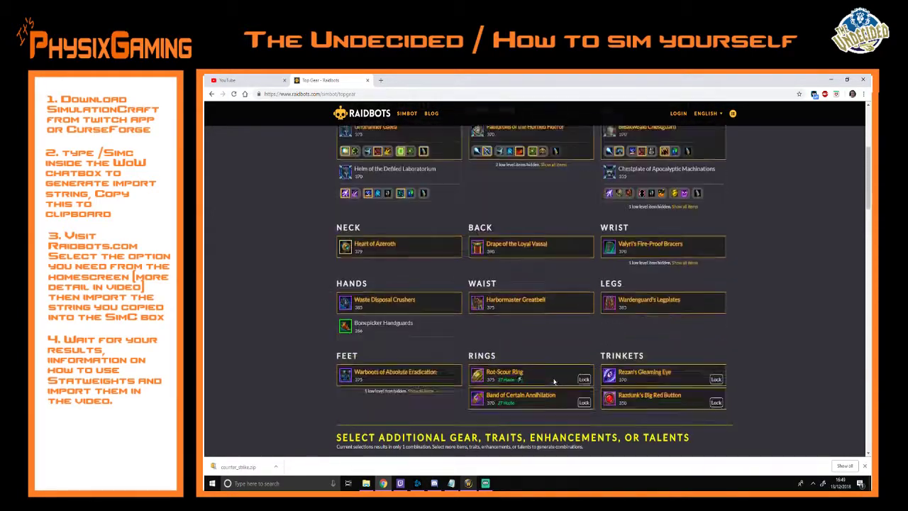
{"action": "scroll", "coordinate": [555, 375], "scroll_direction": "down", "scroll_amount": 3}
{"action": "scroll", "coordinate": [555, 376], "scroll_direction": "down", "scroll_amount": 10}
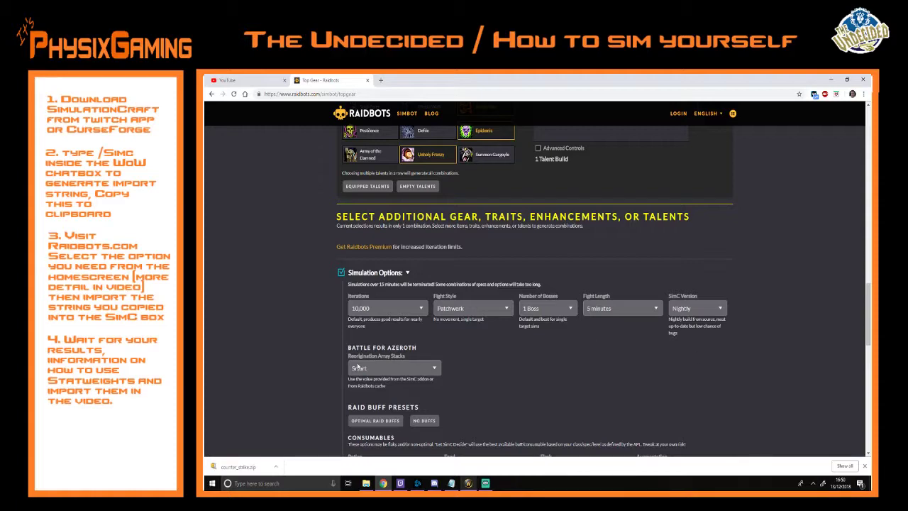
{"action": "scroll", "coordinate": [426, 368], "scroll_direction": "down", "scroll_amount": 1}
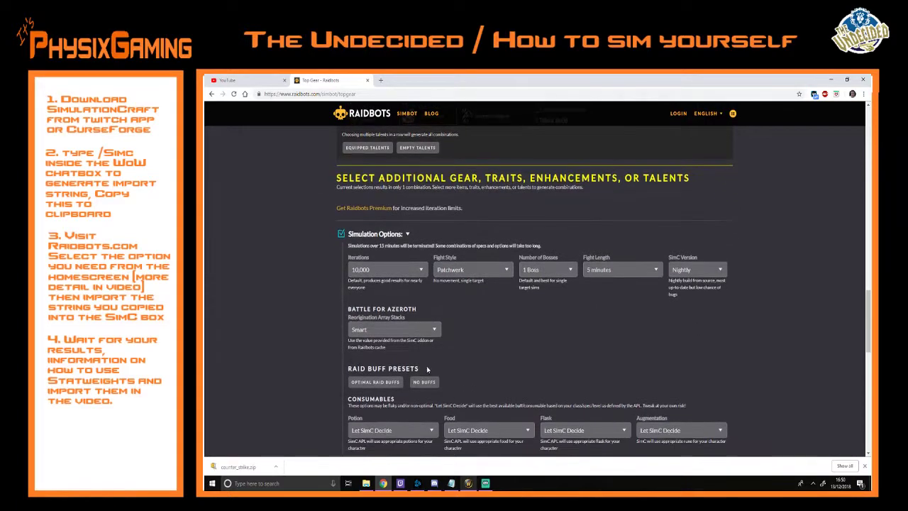
{"action": "scroll", "coordinate": [459, 318], "scroll_direction": "up", "scroll_amount": 18}
{"action": "scroll", "coordinate": [453, 290], "scroll_direction": "up", "scroll_amount": 8}
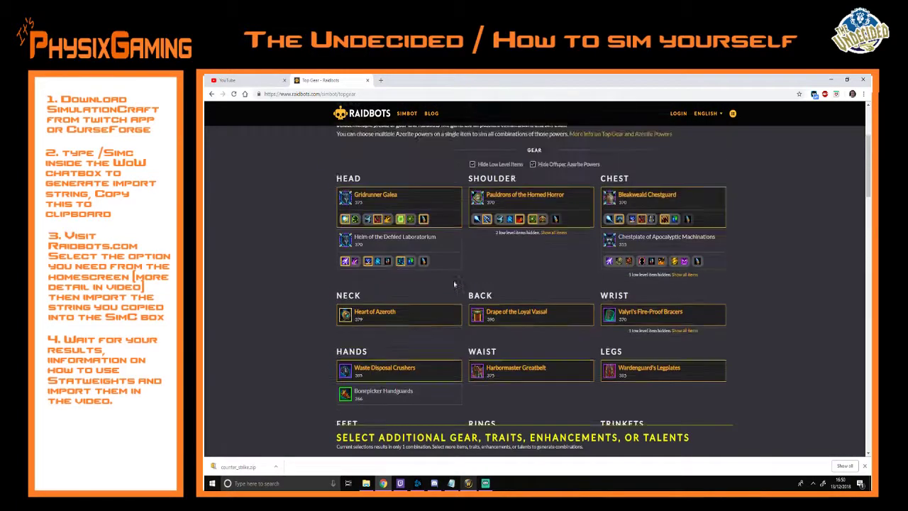
Open the Quick Sim from the Raidbots home page, paste the copied SimC addon string and look over its simulation options.
{"action": "left_click", "coordinate": [361, 114]}
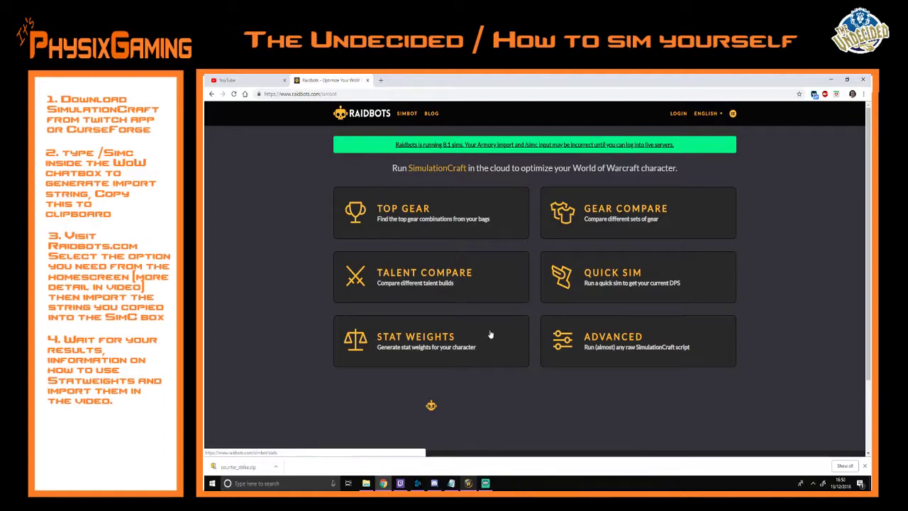
{"action": "left_click", "coordinate": [614, 280]}
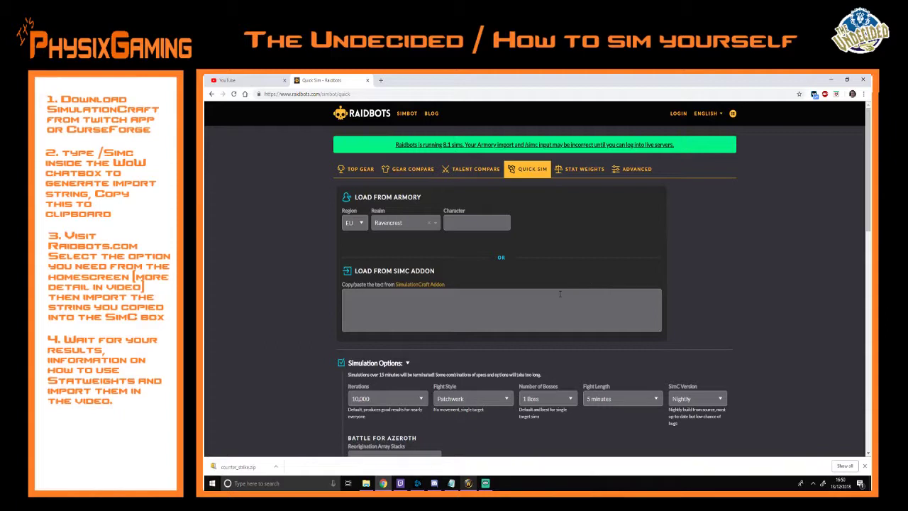
{"action": "left_click", "coordinate": [559, 293]}
{"action": "key", "text": "ctrl+v"}
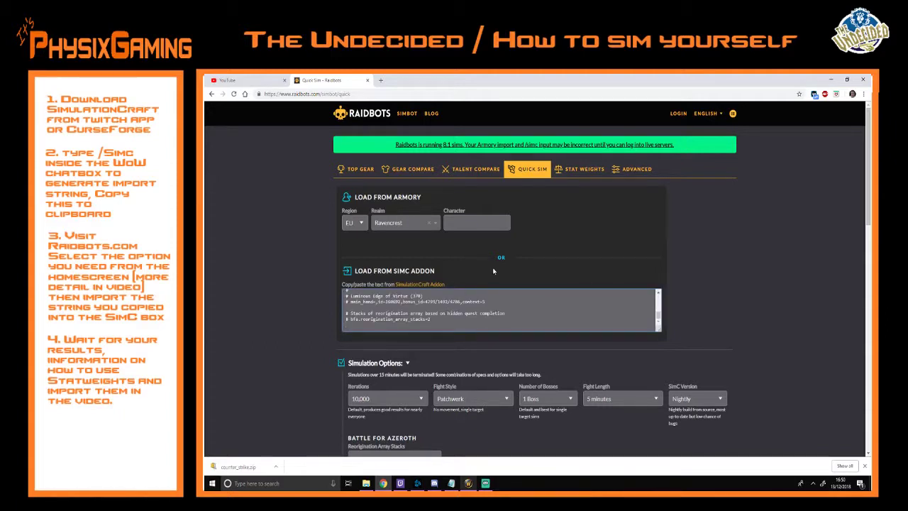
{"action": "scroll", "coordinate": [498, 276], "scroll_direction": "down", "scroll_amount": 2}
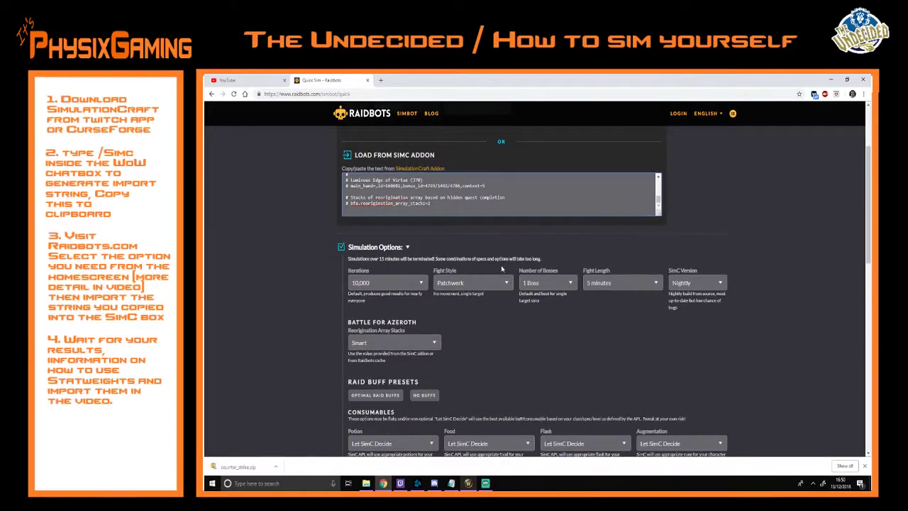
{"action": "scroll", "coordinate": [502, 269], "scroll_direction": "up", "scroll_amount": 2}
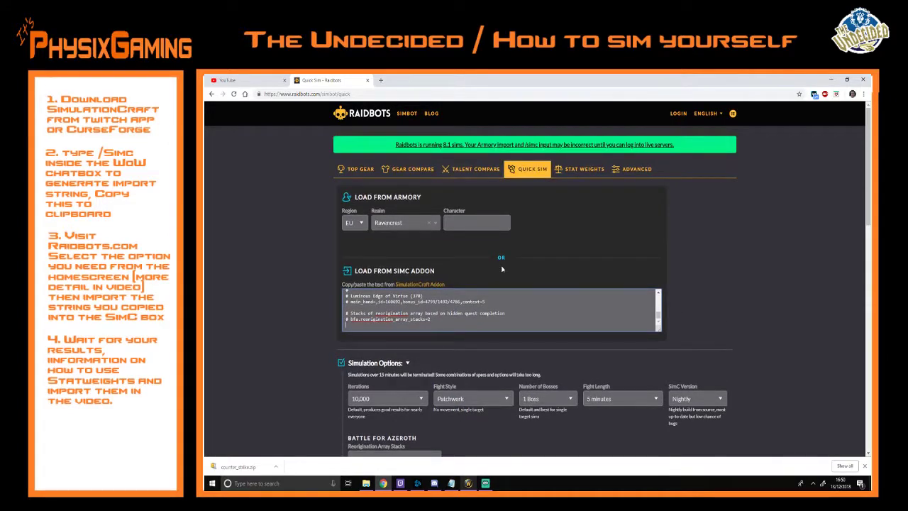
{"action": "scroll", "coordinate": [502, 268], "scroll_direction": "down", "scroll_amount": 1}
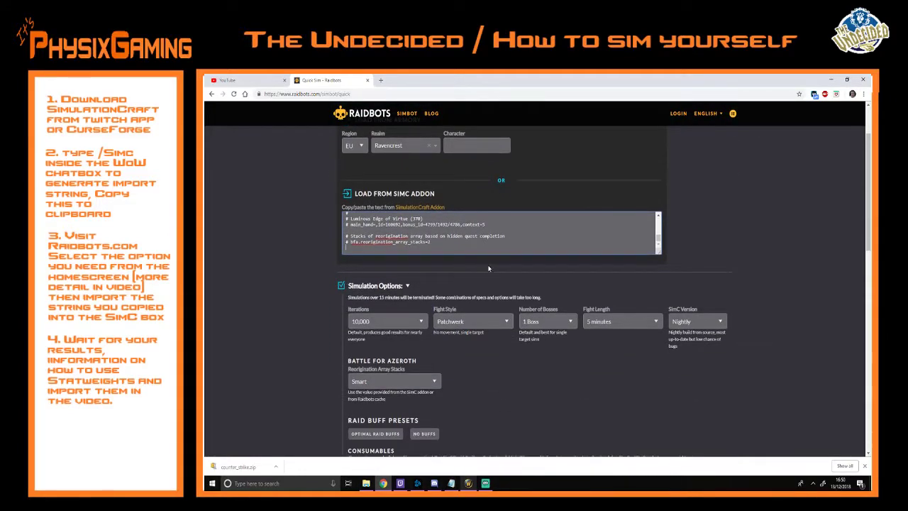
{"action": "scroll", "coordinate": [489, 268], "scroll_direction": "down", "scroll_amount": 6}
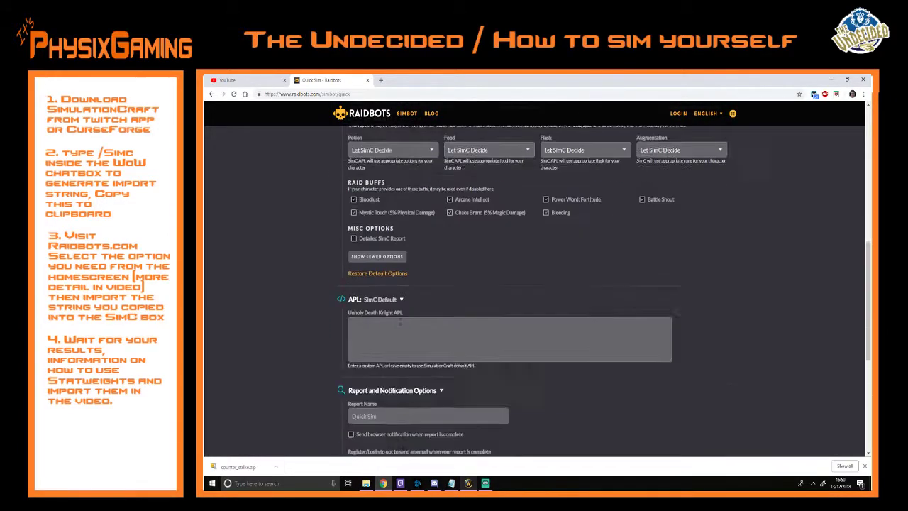
{"action": "scroll", "coordinate": [402, 383], "scroll_direction": "up", "scroll_amount": 10}
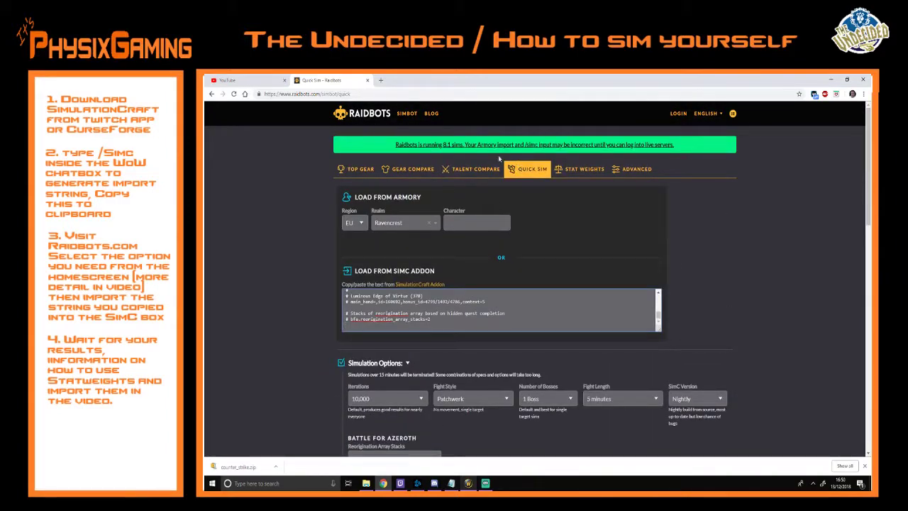
Return to Top Gear through the home page and review the gear listed for each slot.
{"action": "left_click", "coordinate": [370, 118]}
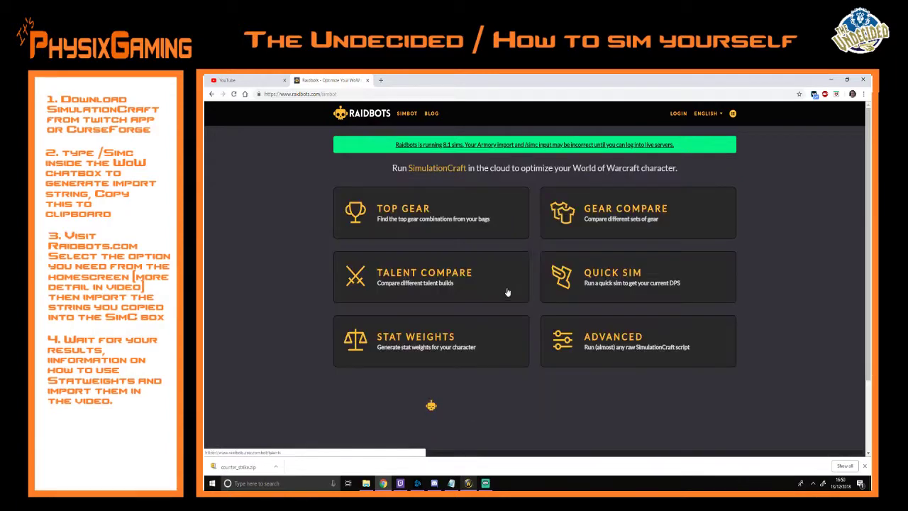
{"action": "left_click", "coordinate": [417, 229]}
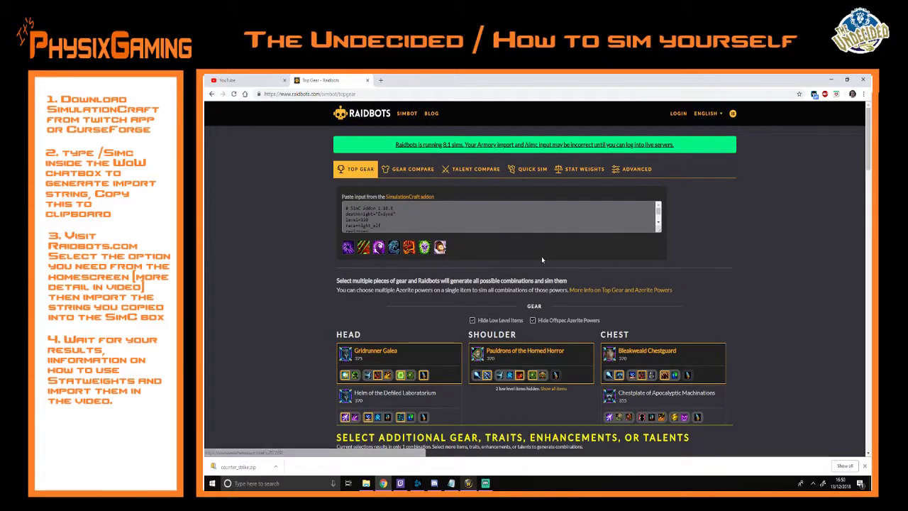
{"action": "scroll", "coordinate": [541, 256], "scroll_direction": "down", "scroll_amount": 5}
{"action": "scroll", "coordinate": [543, 257], "scroll_direction": "up", "scroll_amount": 5}
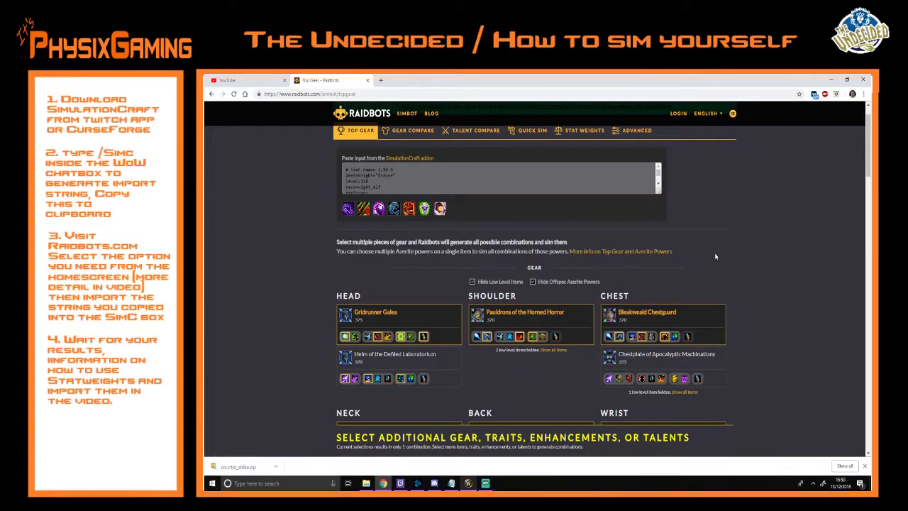
{"action": "scroll", "coordinate": [716, 257], "scroll_direction": "down", "scroll_amount": 1}
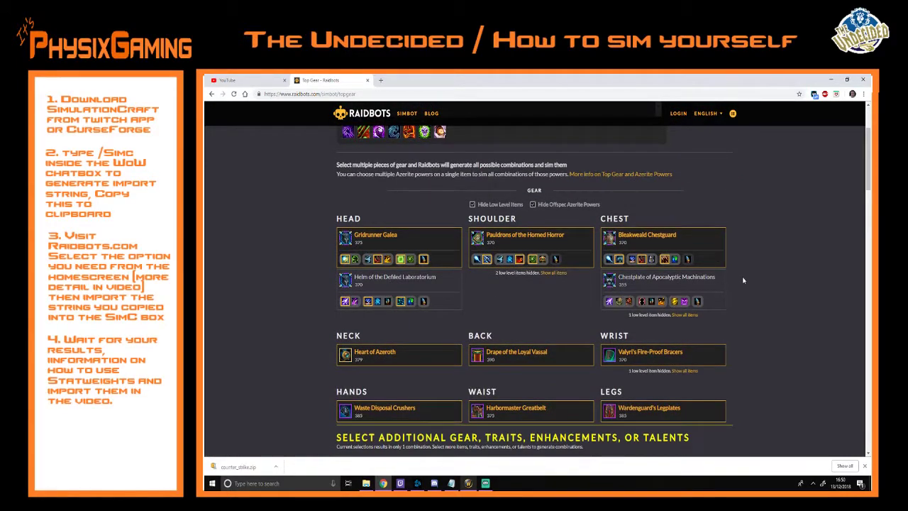
{"action": "scroll", "coordinate": [743, 281], "scroll_direction": "down", "scroll_amount": 3}
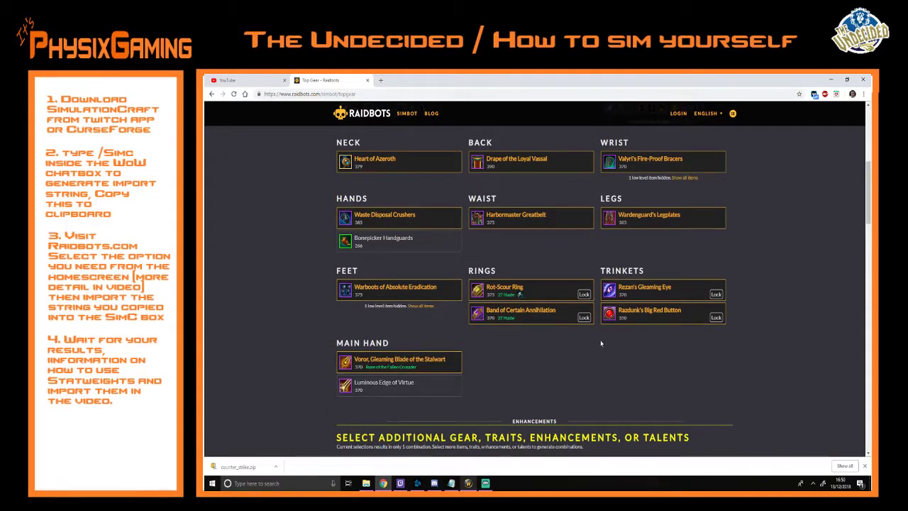
Add the Helm of the Defiled Laboratorium and the Chestplate of Apocalyptic Machinations to the Top Gear combinations.
{"action": "scroll", "coordinate": [601, 340], "scroll_direction": "up", "scroll_amount": 3}
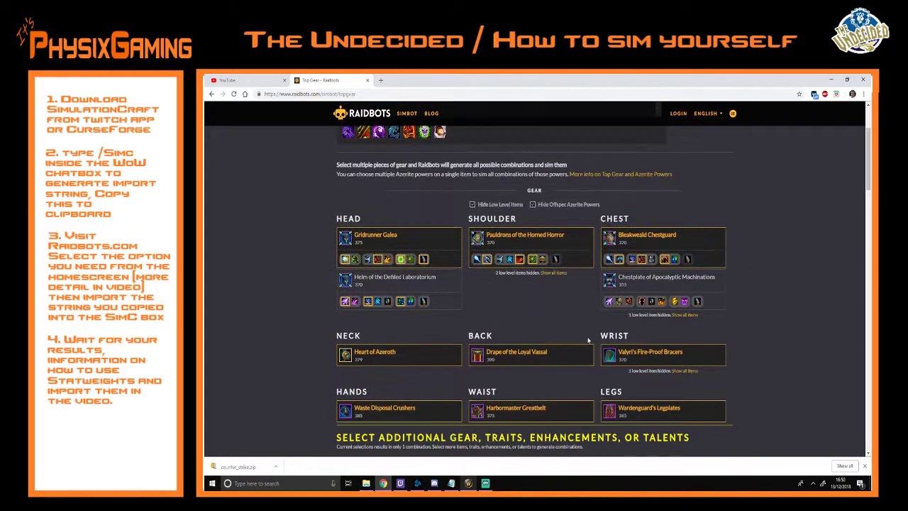
{"action": "left_click", "coordinate": [370, 285]}
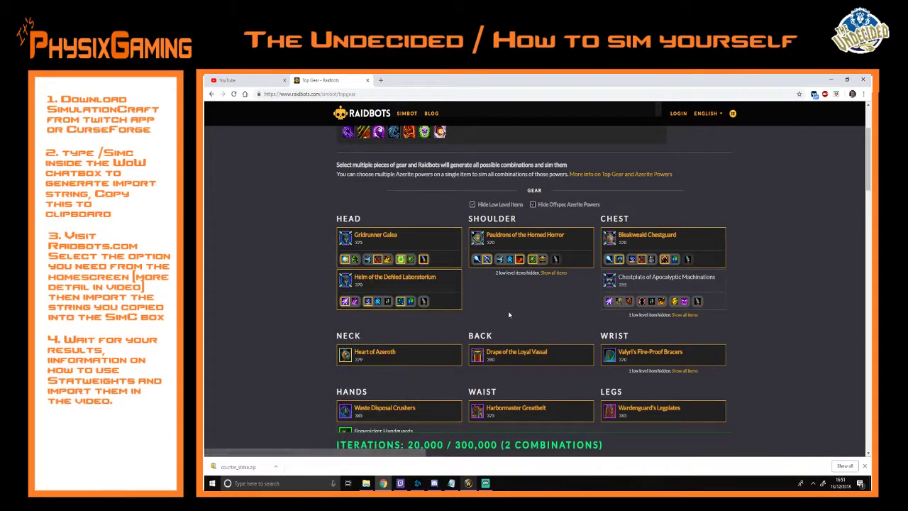
{"action": "left_click", "coordinate": [641, 289]}
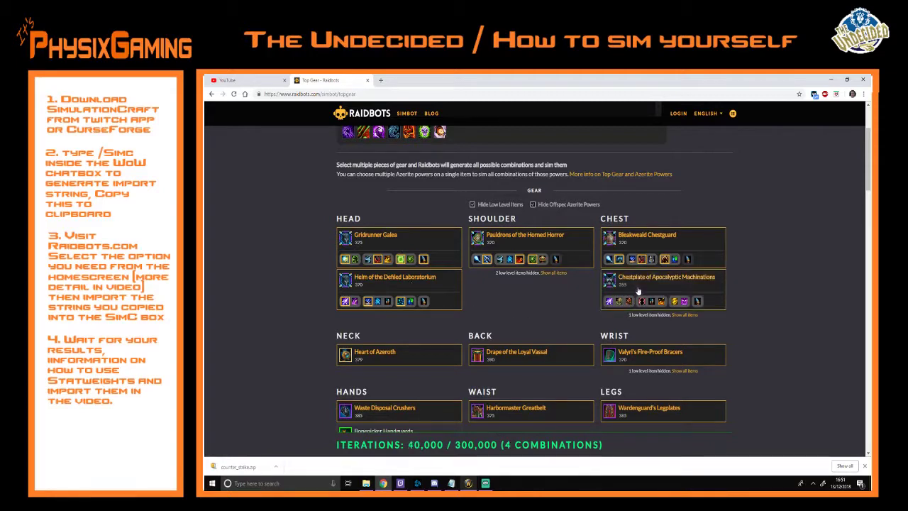
{"action": "scroll", "coordinate": [509, 302], "scroll_direction": "down", "scroll_amount": 5}
{"action": "scroll", "coordinate": [506, 362], "scroll_direction": "down", "scroll_amount": 8}
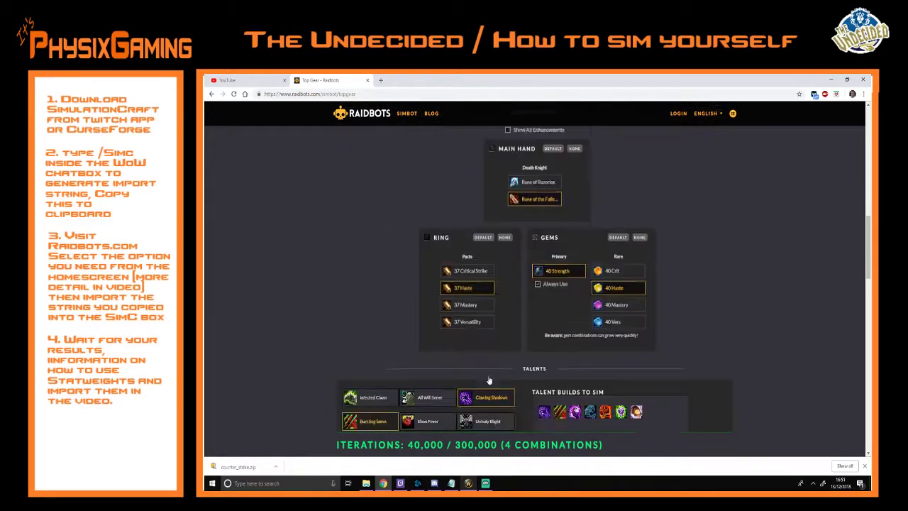
{"action": "scroll", "coordinate": [484, 373], "scroll_direction": "up", "scroll_amount": 10}
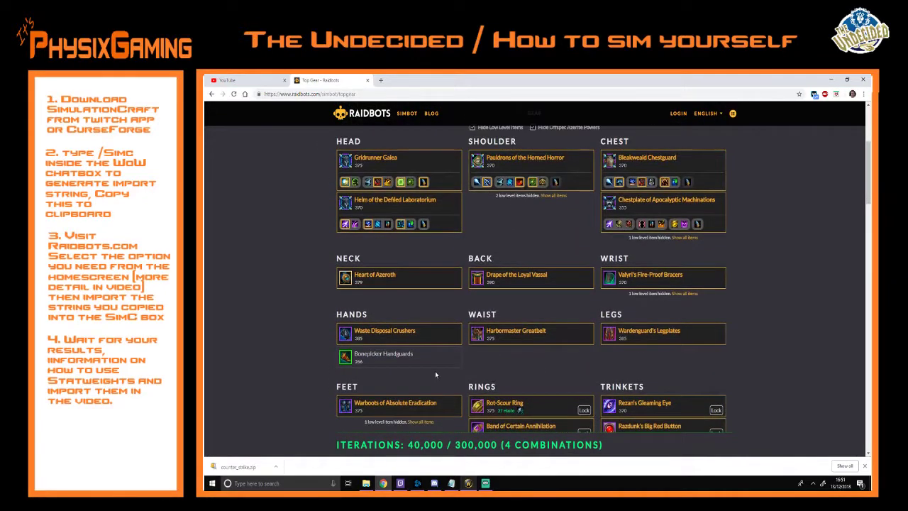
{"action": "scroll", "coordinate": [396, 365], "scroll_direction": "up", "scroll_amount": 3}
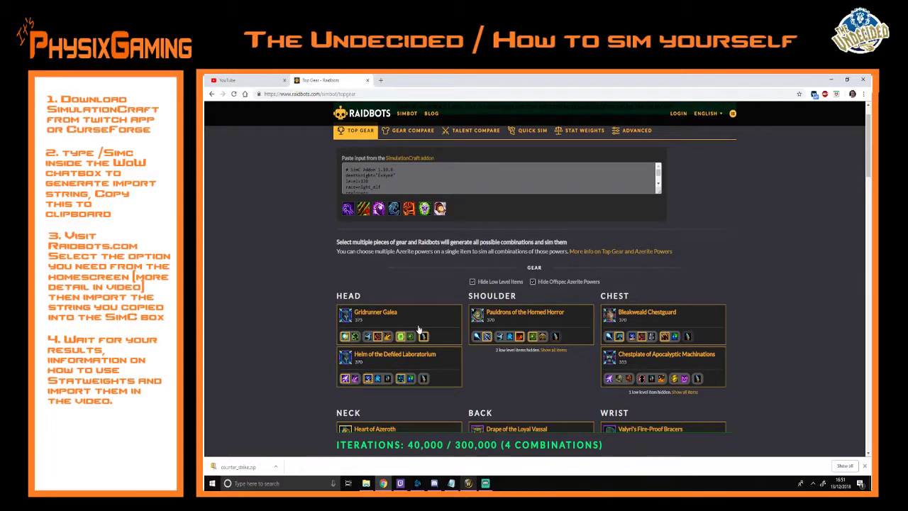
Exclude the Helm of the Defiled Laboratorium from the combinations and look over the gear in the other slots.
{"action": "left_click", "coordinate": [405, 365]}
{"action": "mouse_move", "coordinate": [478, 315]}
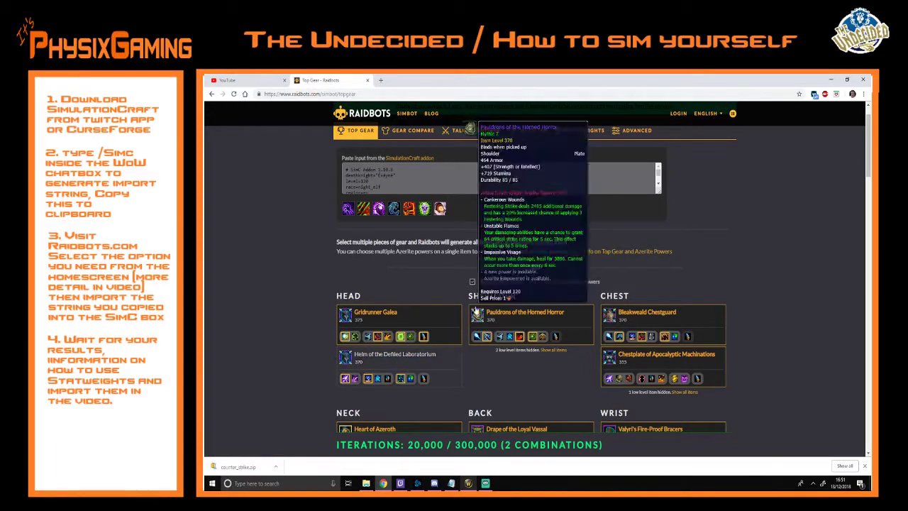
{"action": "scroll", "coordinate": [473, 310], "scroll_direction": "down", "scroll_amount": 3}
{"action": "scroll", "coordinate": [478, 279], "scroll_direction": "down", "scroll_amount": 3}
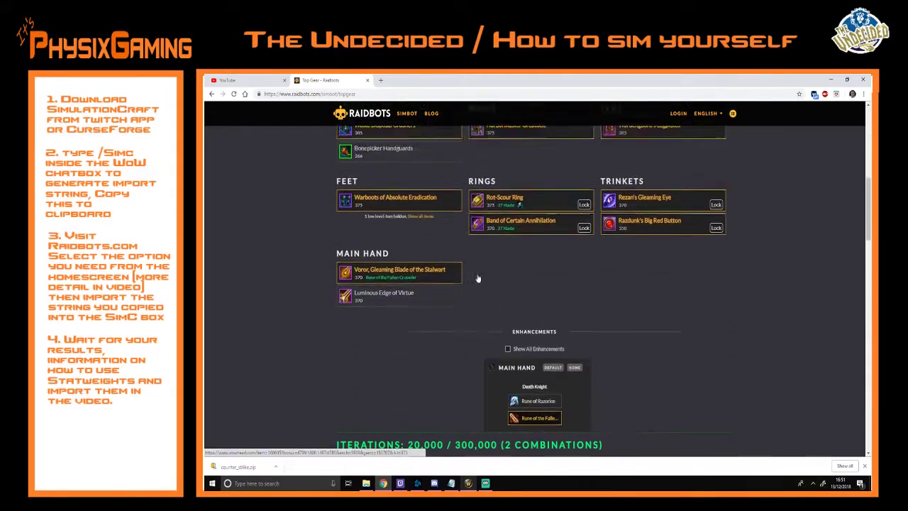
Switch to Gear Compare and paste the copied SimC addon string as the character source.
{"action": "scroll", "coordinate": [477, 279], "scroll_direction": "up", "scroll_amount": 6}
{"action": "left_click", "coordinate": [414, 170]}
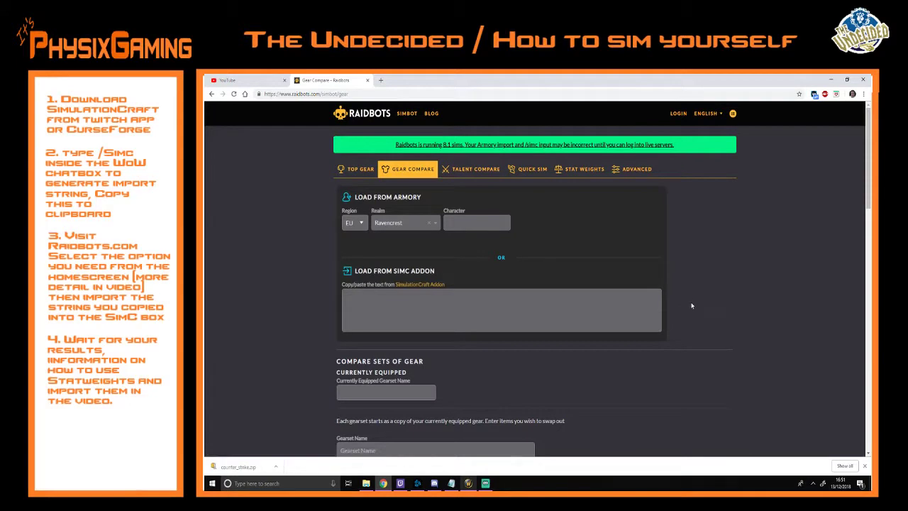
{"action": "scroll", "coordinate": [580, 274], "scroll_direction": "down", "scroll_amount": 3}
{"action": "scroll", "coordinate": [579, 274], "scroll_direction": "up", "scroll_amount": 3}
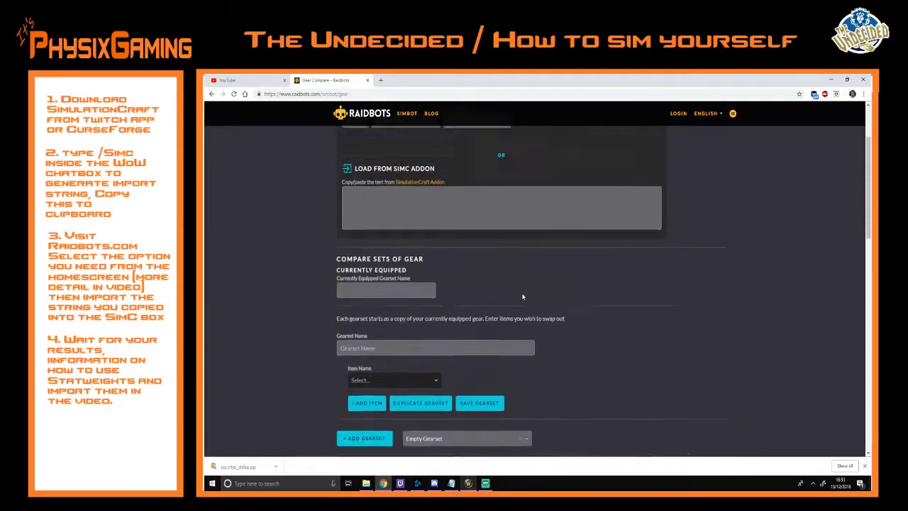
{"action": "left_click", "coordinate": [455, 305]}
{"action": "key", "text": "ctrl+v"}
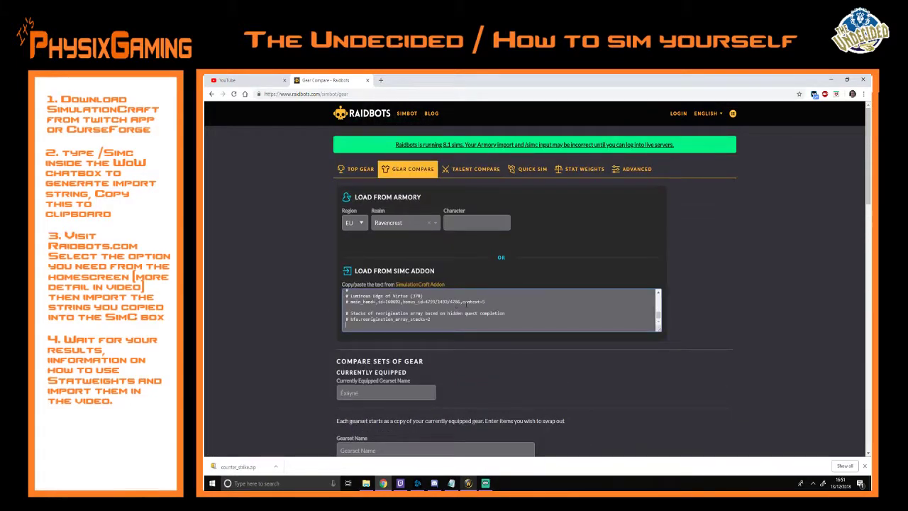
Examine the gearset item selection of Gear Compare and the simulation options, consumables and raid buffs below it.
{"action": "scroll", "coordinate": [580, 308], "scroll_direction": "down", "scroll_amount": 2}
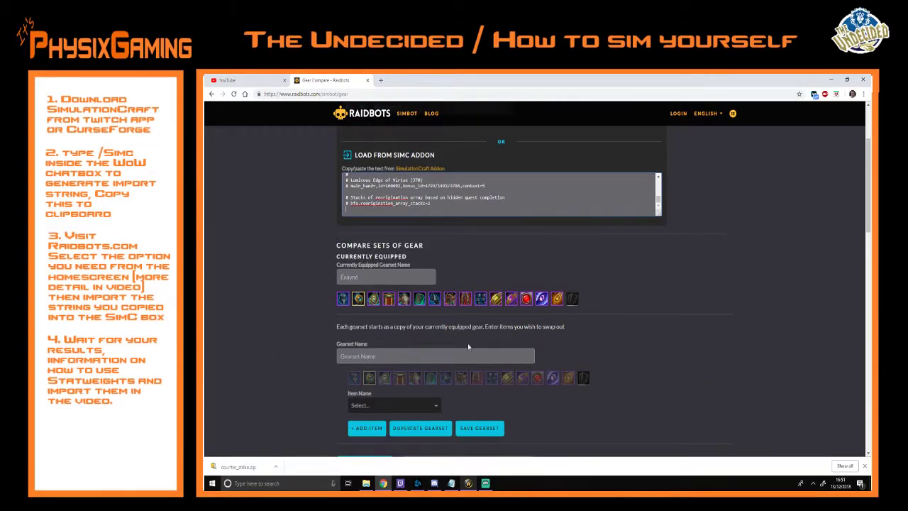
{"action": "left_click", "coordinate": [437, 407]}
{"action": "left_click", "coordinate": [437, 407]}
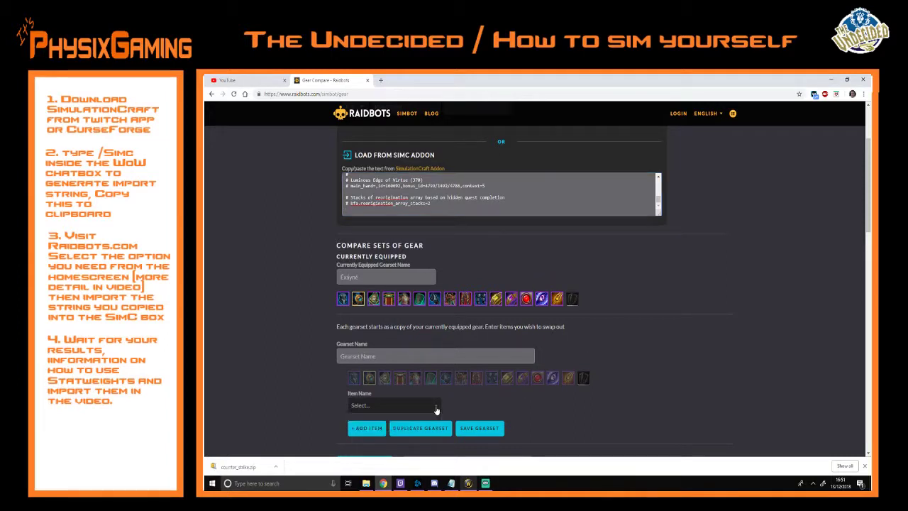
{"action": "scroll", "coordinate": [439, 389], "scroll_direction": "down", "scroll_amount": 1}
{"action": "scroll", "coordinate": [438, 390], "scroll_direction": "down", "scroll_amount": 2}
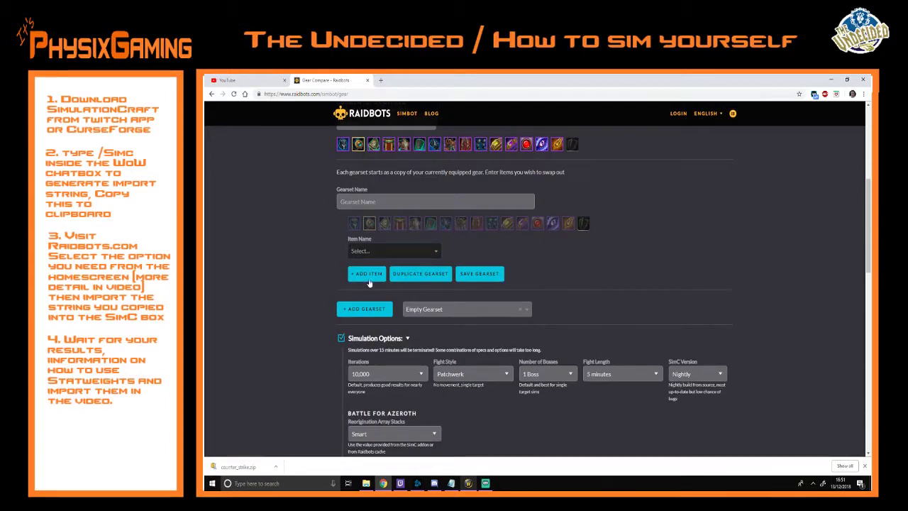
{"action": "scroll", "coordinate": [595, 250], "scroll_direction": "down", "scroll_amount": 2}
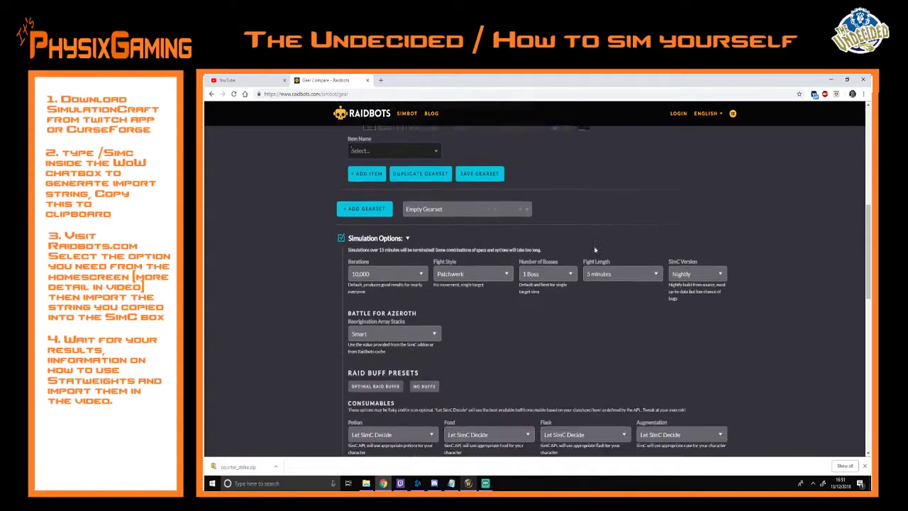
{"action": "scroll", "coordinate": [595, 250], "scroll_direction": "up", "scroll_amount": 1}
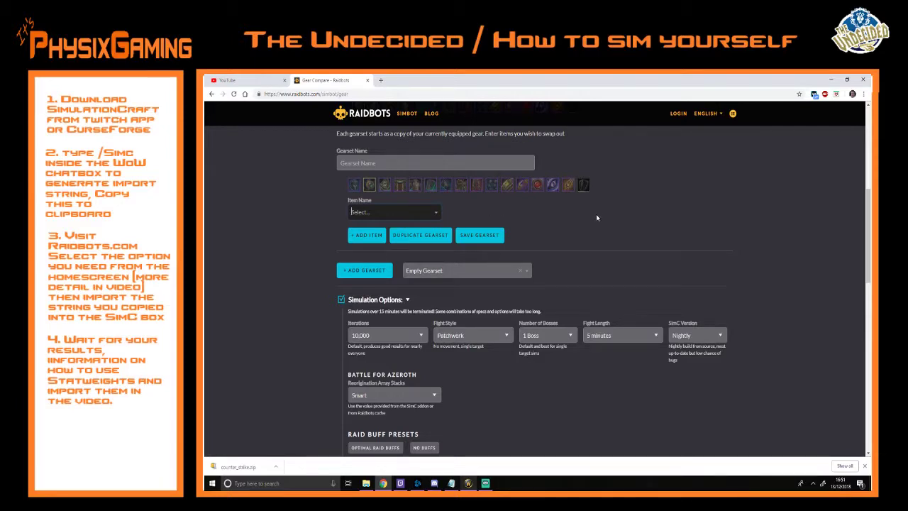
{"action": "scroll", "coordinate": [596, 218], "scroll_direction": "down", "scroll_amount": 5}
{"action": "scroll", "coordinate": [595, 215], "scroll_direction": "up", "scroll_amount": 3}
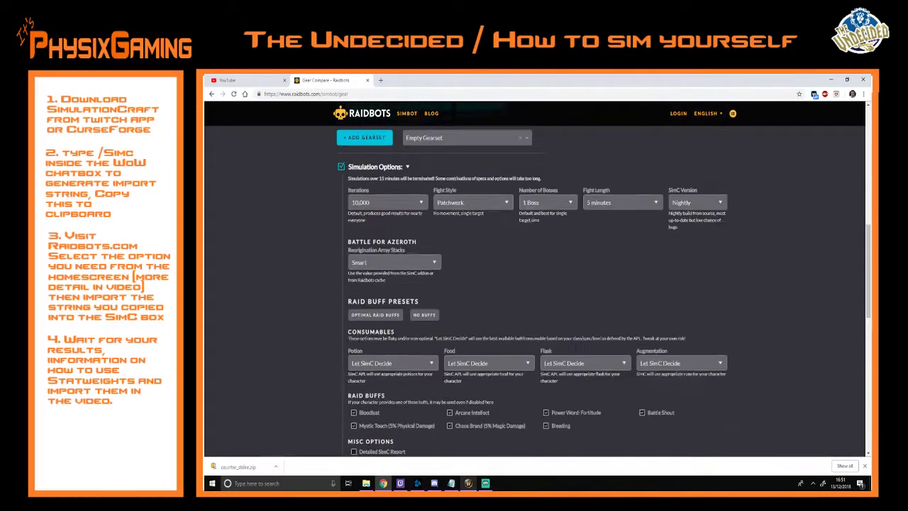
{"action": "scroll", "coordinate": [523, 282], "scroll_direction": "up", "scroll_amount": 8}
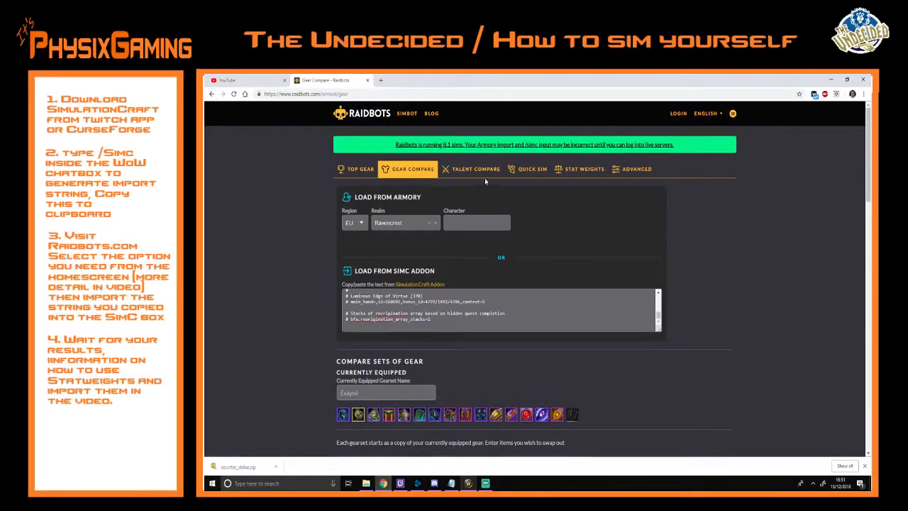
Switch to Talent Compare, load the character from the copied SimC addon string and review the current talents.
{"action": "left_click", "coordinate": [460, 175]}
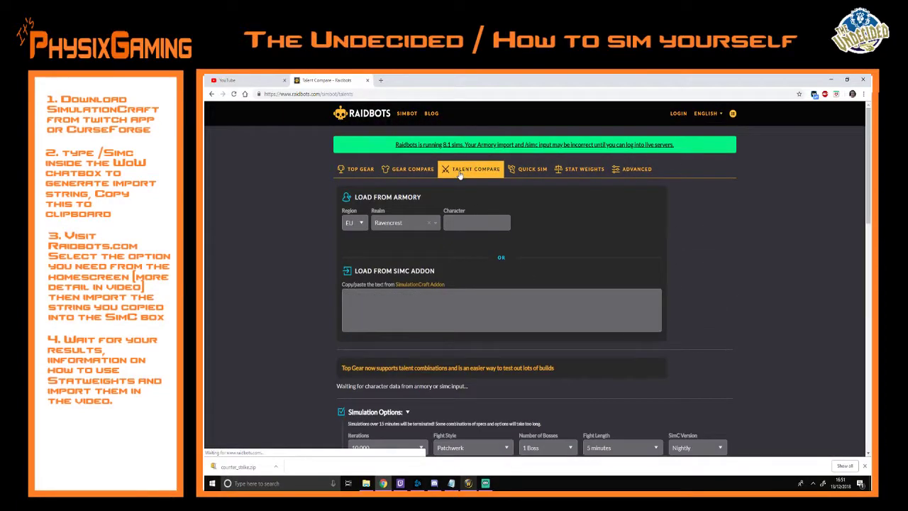
{"action": "left_click", "coordinate": [437, 305]}
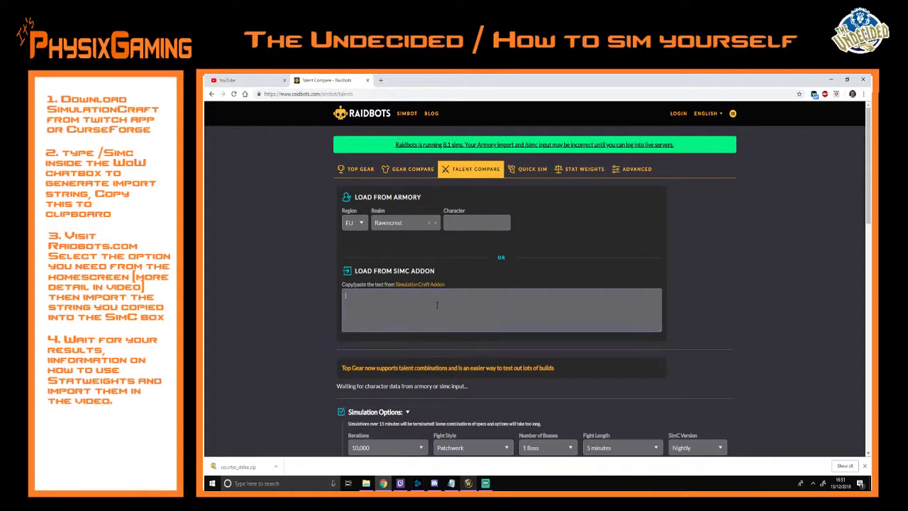
{"action": "key", "text": "ctrl+v"}
{"action": "scroll", "coordinate": [448, 298], "scroll_direction": "down", "scroll_amount": 2}
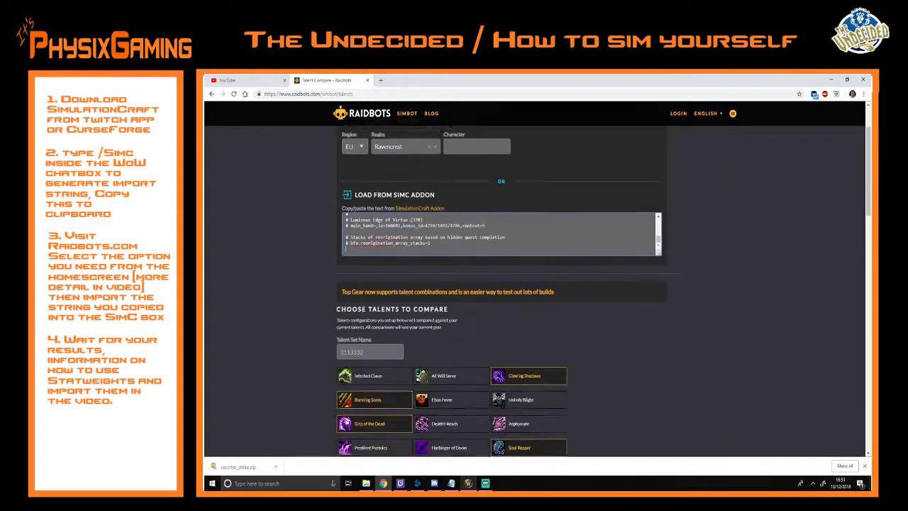
{"action": "scroll", "coordinate": [616, 279], "scroll_direction": "down", "scroll_amount": 1}
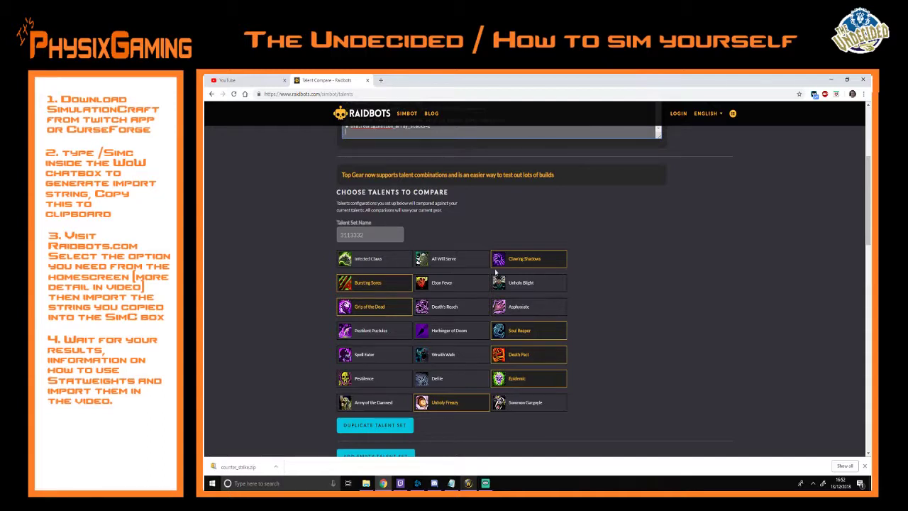
Add an empty talent set and select Infected Claws, Ebon Fever, Death's Reach, Pestilent Pustules and Defile in it.
{"action": "scroll", "coordinate": [459, 215], "scroll_direction": "down", "scroll_amount": 1}
{"action": "scroll", "coordinate": [459, 216], "scroll_direction": "down", "scroll_amount": 2}
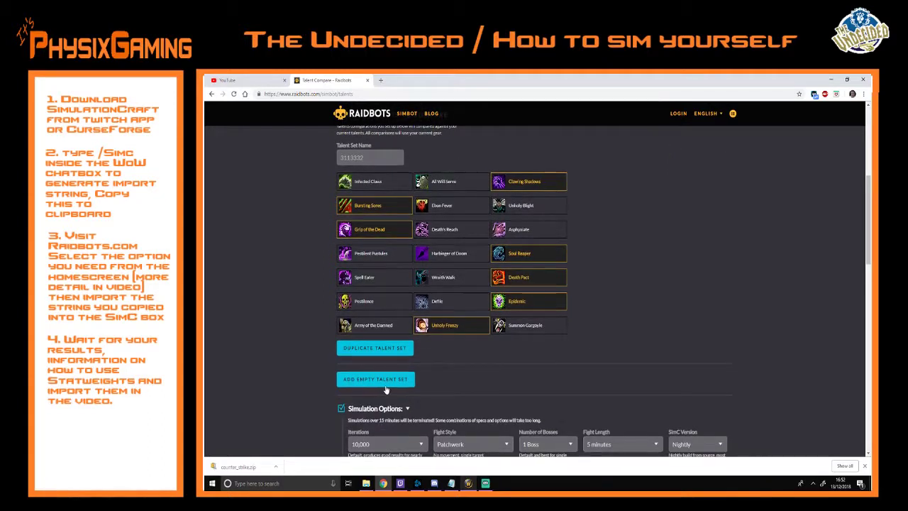
{"action": "left_click", "coordinate": [384, 377]}
{"action": "scroll", "coordinate": [651, 318], "scroll_direction": "down", "scroll_amount": 3}
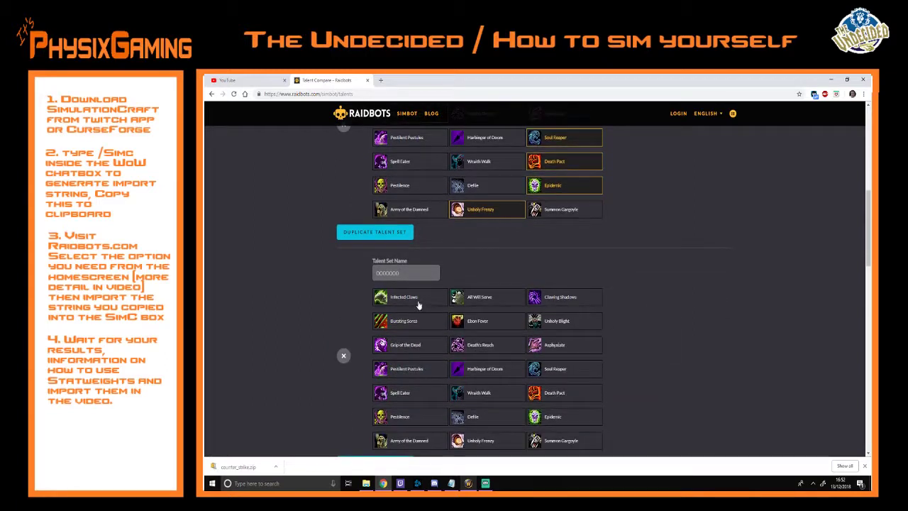
{"action": "left_click", "coordinate": [470, 305]}
{"action": "left_click", "coordinate": [430, 298]}
{"action": "left_click", "coordinate": [455, 322]}
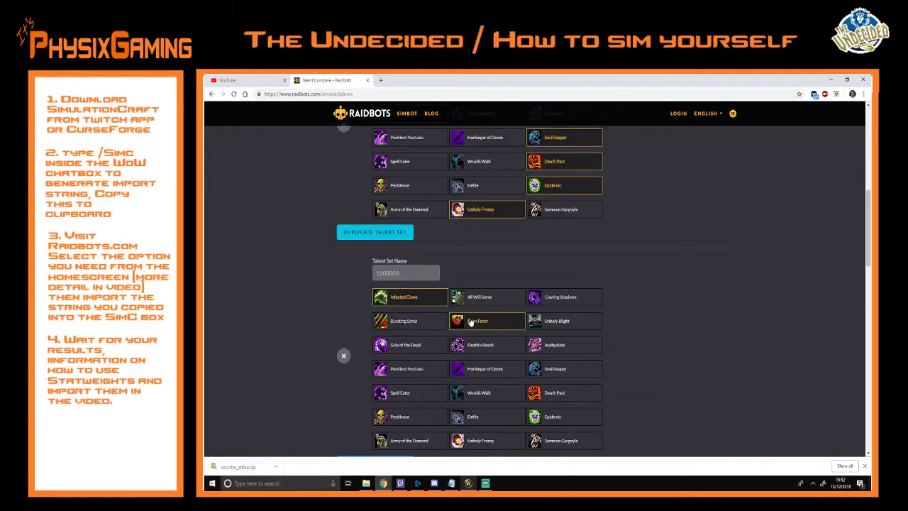
{"action": "left_click", "coordinate": [482, 349]}
{"action": "left_click", "coordinate": [440, 371]}
{"action": "left_click", "coordinate": [489, 414]}
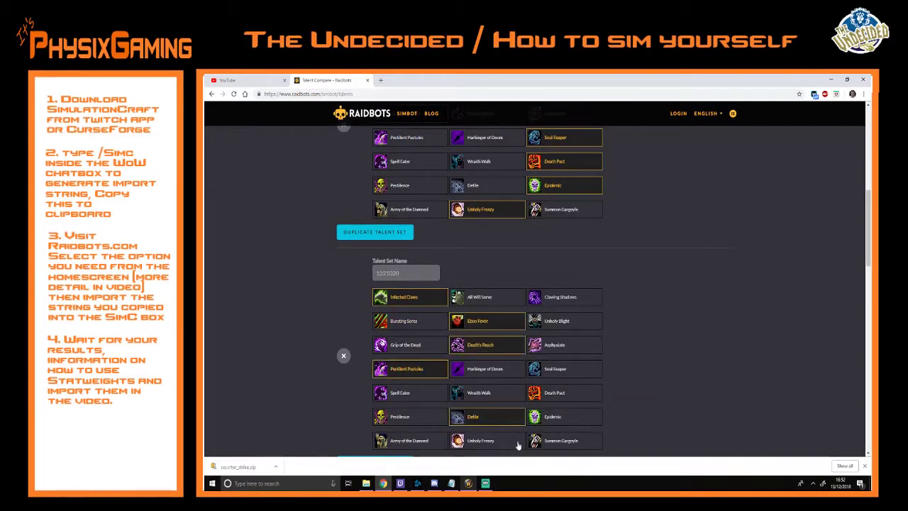
Compare the new talent set with the current talents and review the simulation options below them.
{"action": "scroll", "coordinate": [653, 415], "scroll_direction": "up", "scroll_amount": 4}
{"action": "scroll", "coordinate": [654, 419], "scroll_direction": "down", "scroll_amount": 3}
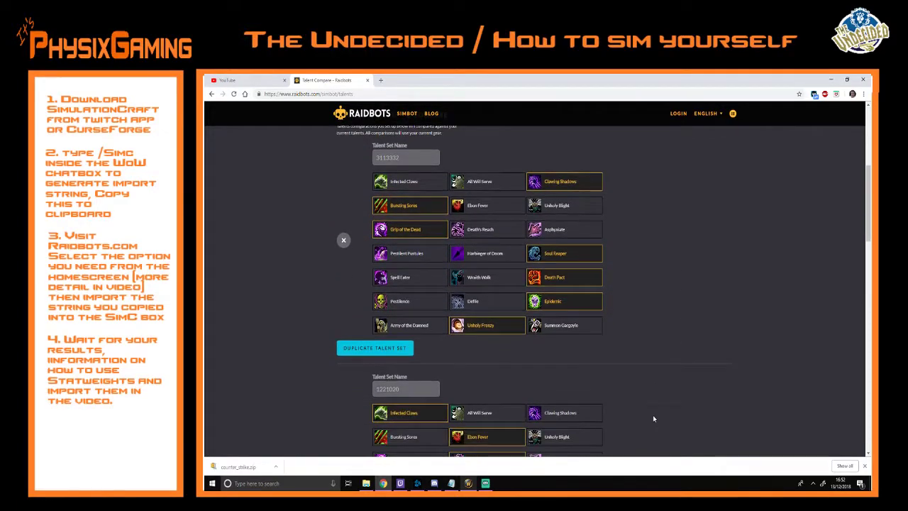
{"action": "scroll", "coordinate": [652, 397], "scroll_direction": "down", "scroll_amount": 3}
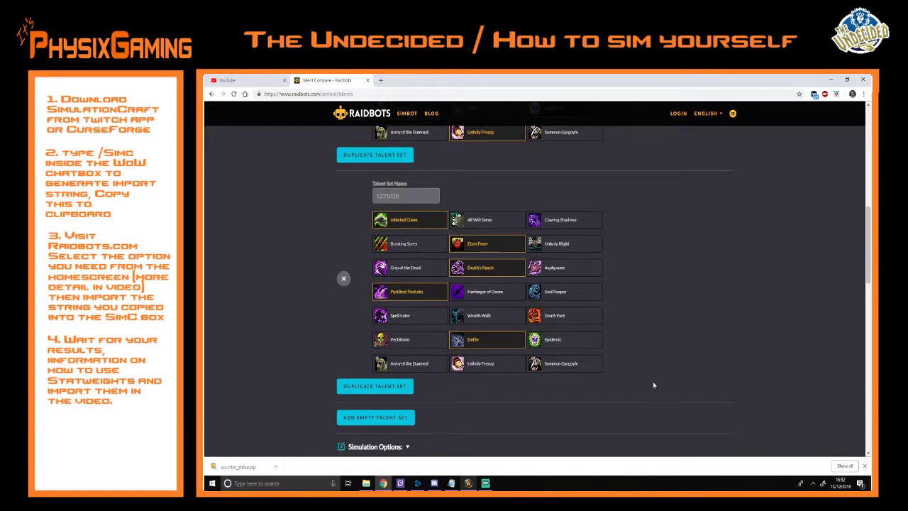
{"action": "scroll", "coordinate": [651, 381], "scroll_direction": "down", "scroll_amount": 4}
{"action": "scroll", "coordinate": [530, 372], "scroll_direction": "up", "scroll_amount": 4}
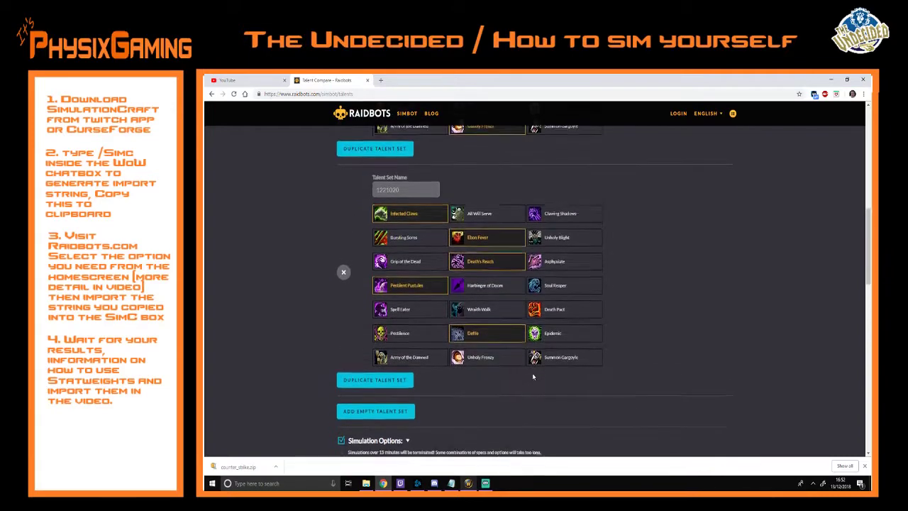
{"action": "scroll", "coordinate": [525, 370], "scroll_direction": "down", "scroll_amount": 4}
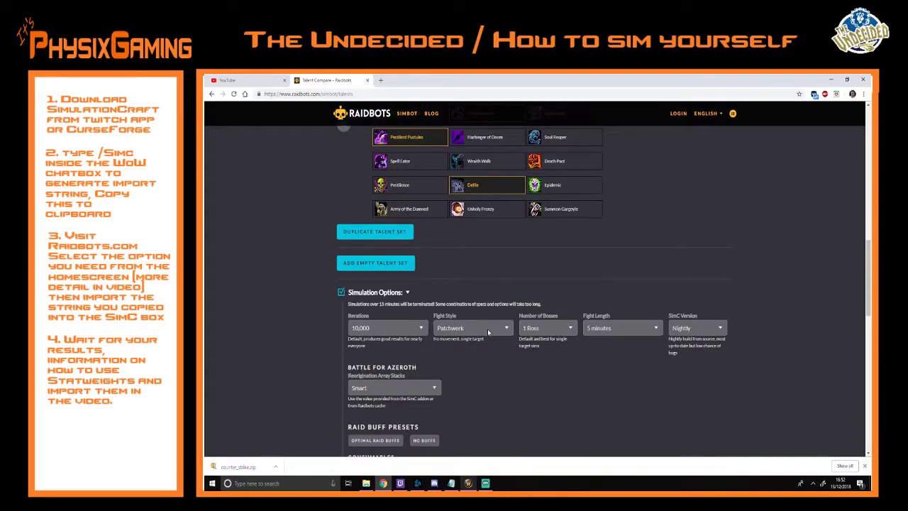
{"action": "scroll", "coordinate": [487, 329], "scroll_direction": "up", "scroll_amount": 3}
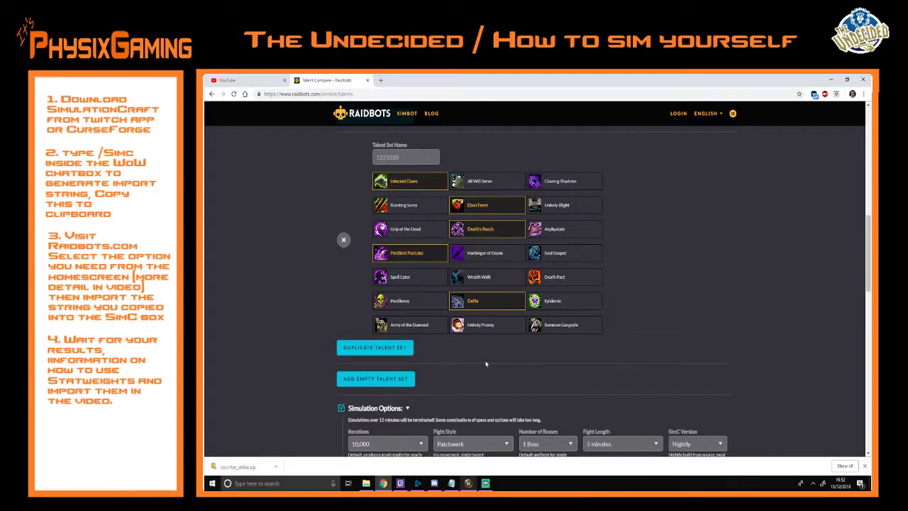
View the available fight styles without choosing another one, and look over both talent sets again.
{"action": "scroll", "coordinate": [486, 364], "scroll_direction": "down", "scroll_amount": 1}
{"action": "left_click", "coordinate": [487, 405]}
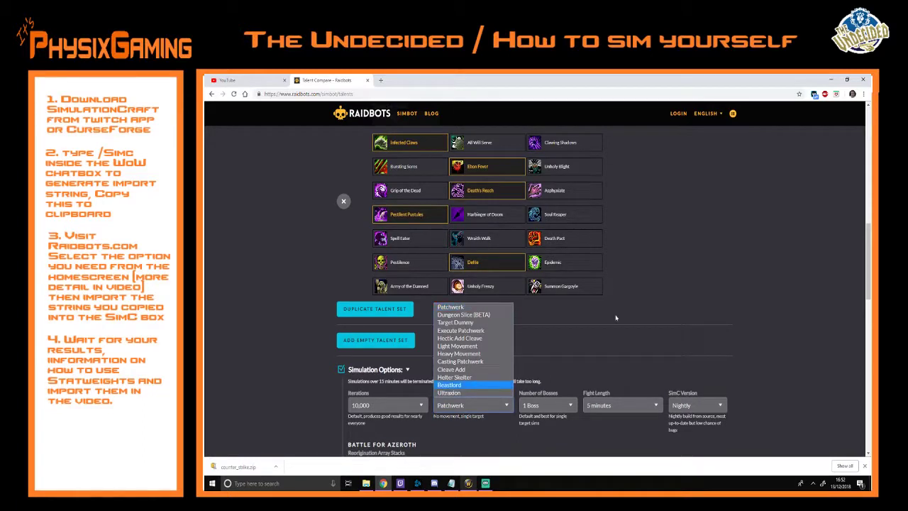
{"action": "left_click", "coordinate": [695, 258]}
{"action": "scroll", "coordinate": [651, 322], "scroll_direction": "up", "scroll_amount": 4}
{"action": "scroll", "coordinate": [637, 339], "scroll_direction": "down", "scroll_amount": 4}
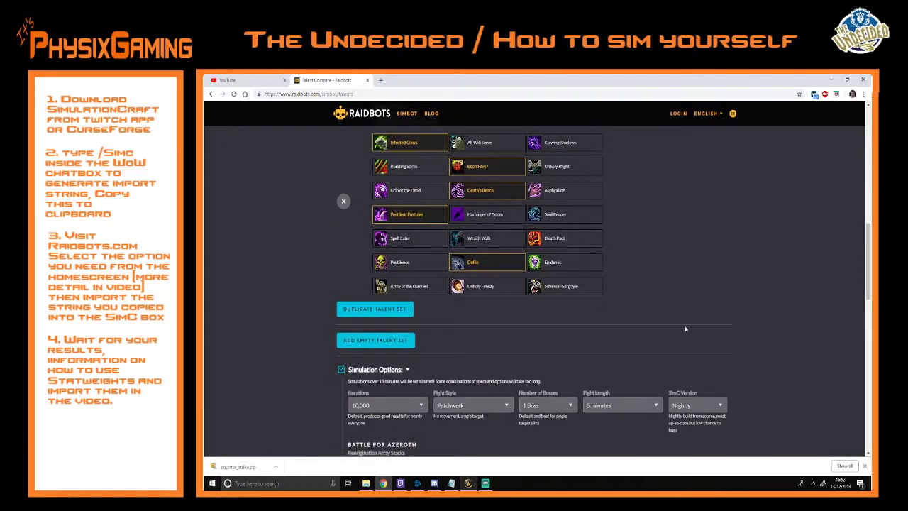
{"action": "scroll", "coordinate": [661, 291], "scroll_direction": "up", "scroll_amount": 7}
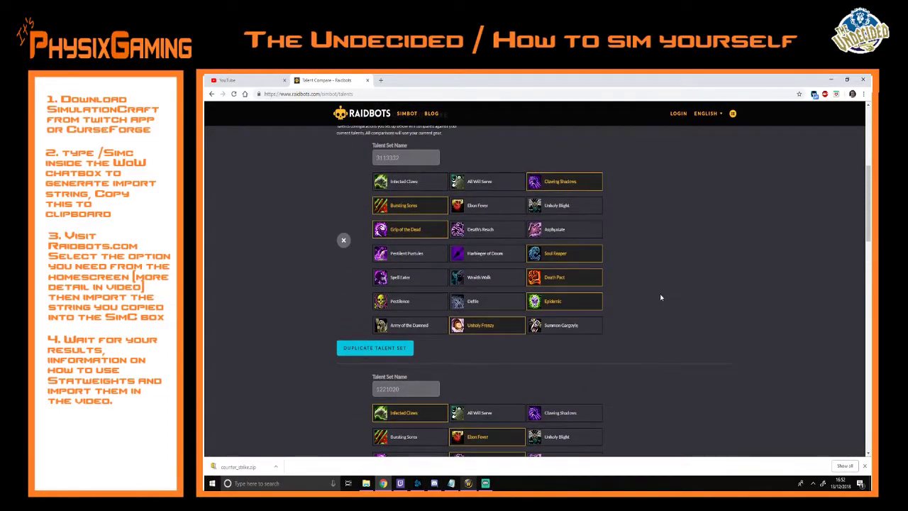
{"action": "scroll", "coordinate": [660, 298], "scroll_direction": "up", "scroll_amount": 1}
{"action": "scroll", "coordinate": [649, 292], "scroll_direction": "down", "scroll_amount": 5}
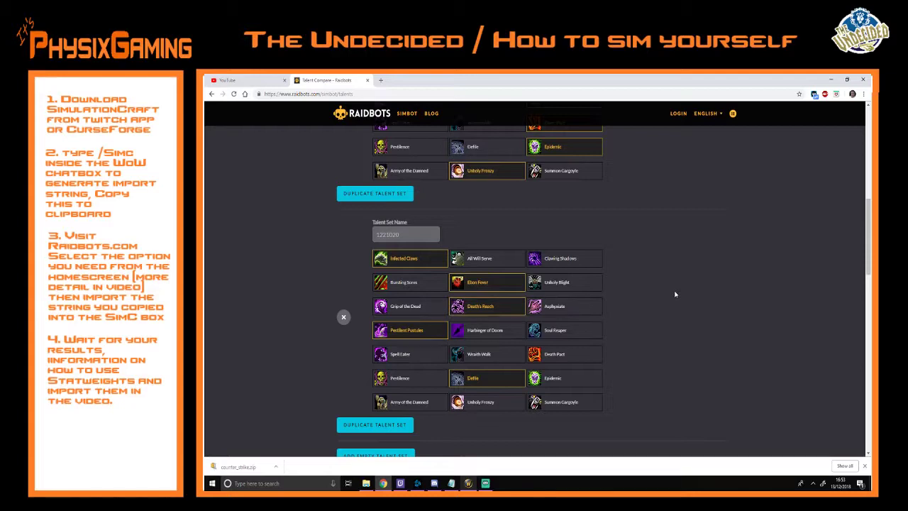
Switch to Stat Weights and load the character by pasting the copied SimulationCraft addon string.
{"action": "scroll", "coordinate": [675, 294], "scroll_direction": "up", "scroll_amount": 10}
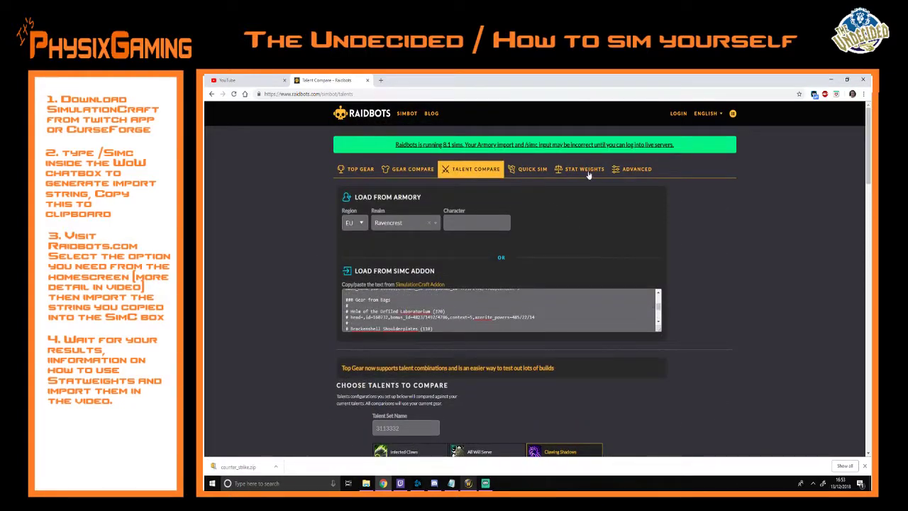
{"action": "scroll", "coordinate": [775, 334], "scroll_direction": "down", "scroll_amount": 4}
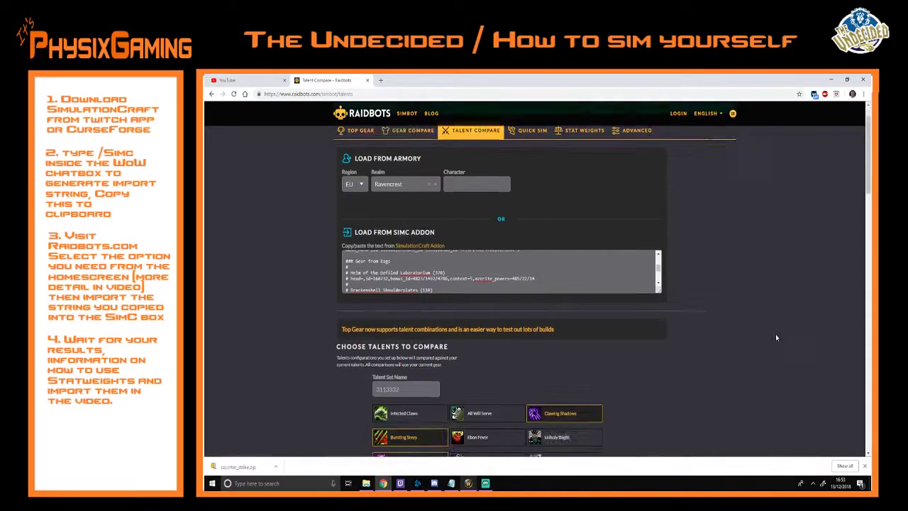
{"action": "scroll", "coordinate": [758, 334], "scroll_direction": "up", "scroll_amount": 4}
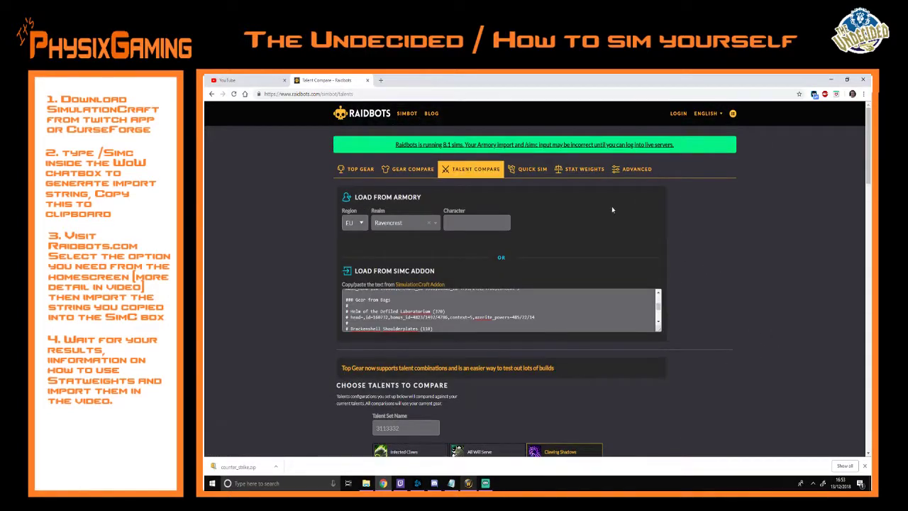
{"action": "left_click", "coordinate": [561, 177]}
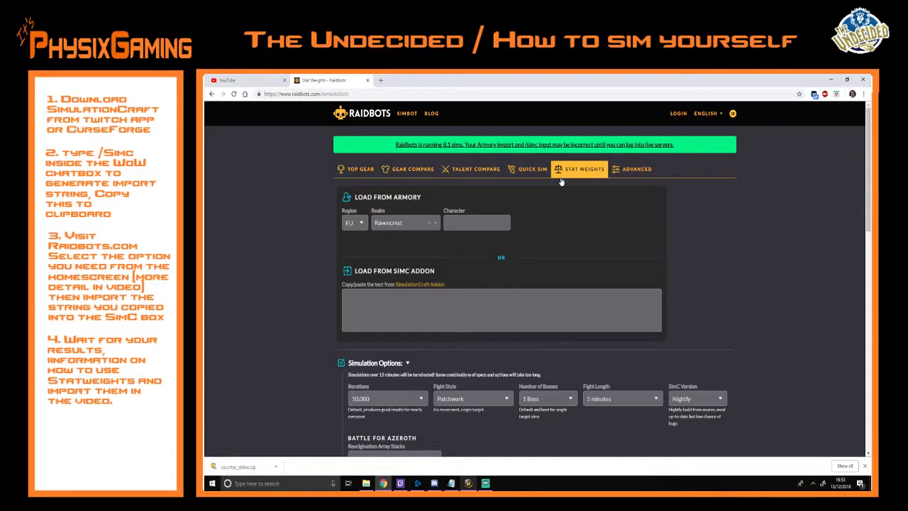
{"action": "left_click", "coordinate": [447, 319]}
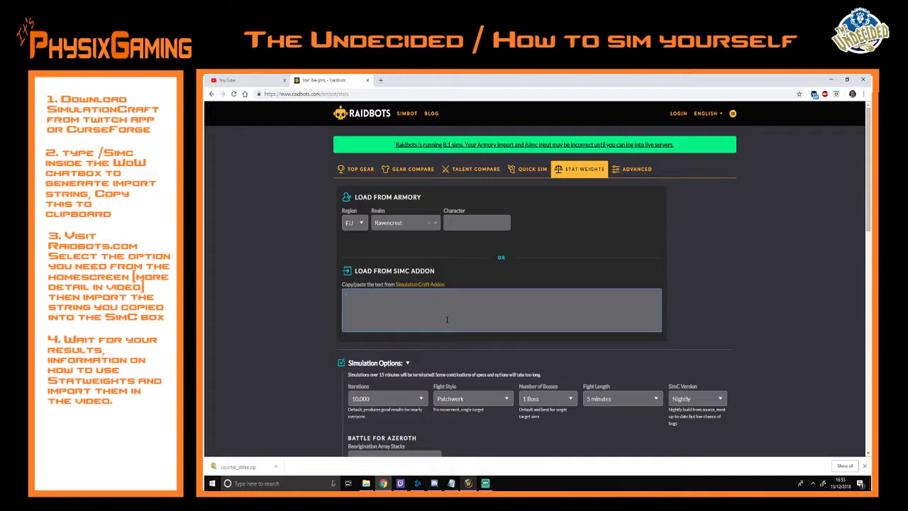
{"action": "key", "text": "ctrl+v"}
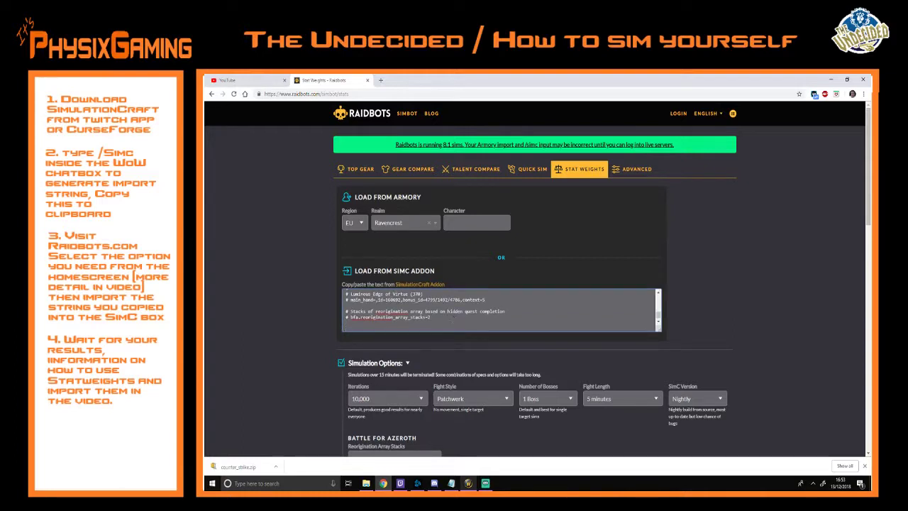
Review the pasted addon string and the Stat Weights simulation, APL and report options.
{"action": "scroll", "coordinate": [726, 318], "scroll_direction": "down", "scroll_amount": 4}
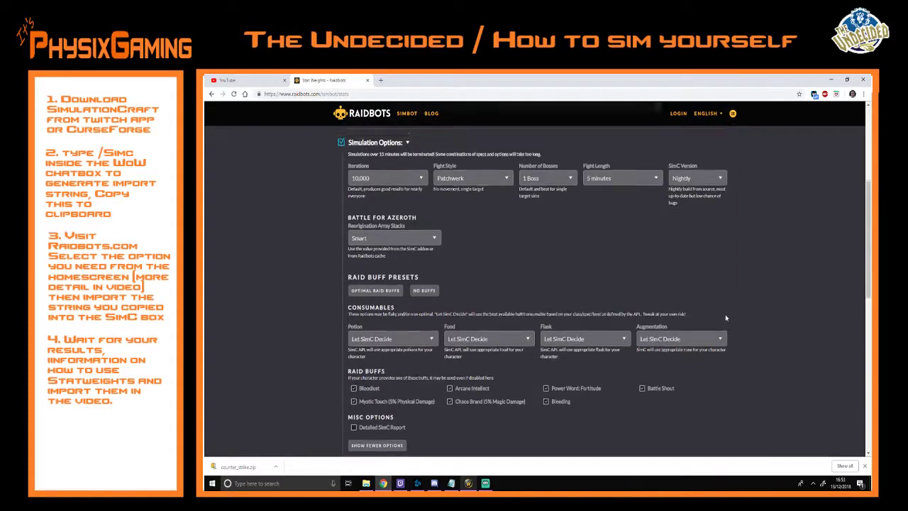
{"action": "scroll", "coordinate": [726, 318], "scroll_direction": "up", "scroll_amount": 4}
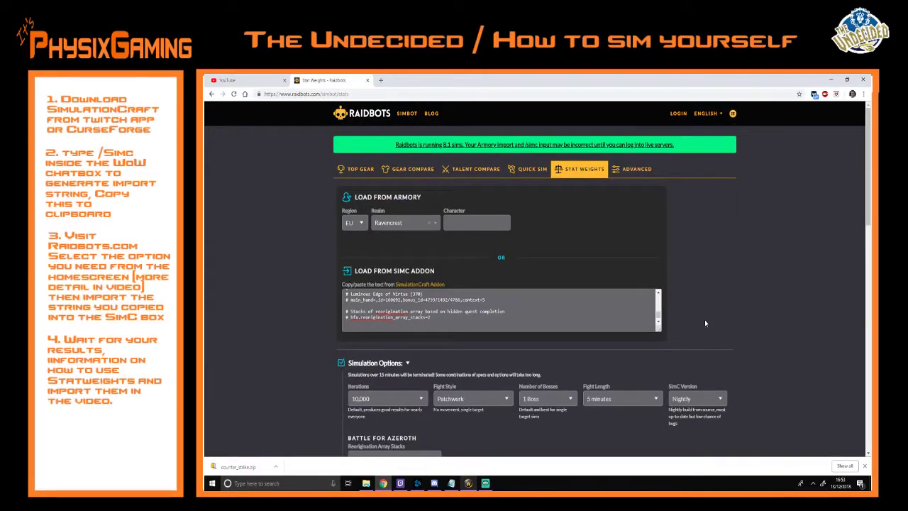
{"action": "left_click", "coordinate": [637, 325]}
{"action": "scroll", "coordinate": [638, 326], "scroll_direction": "up", "scroll_amount": 5}
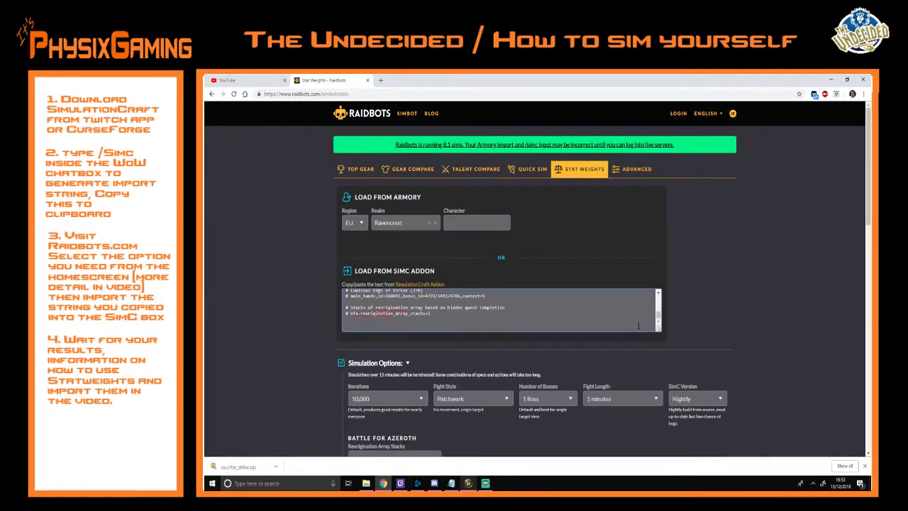
{"action": "scroll", "coordinate": [719, 284], "scroll_direction": "down", "scroll_amount": 3}
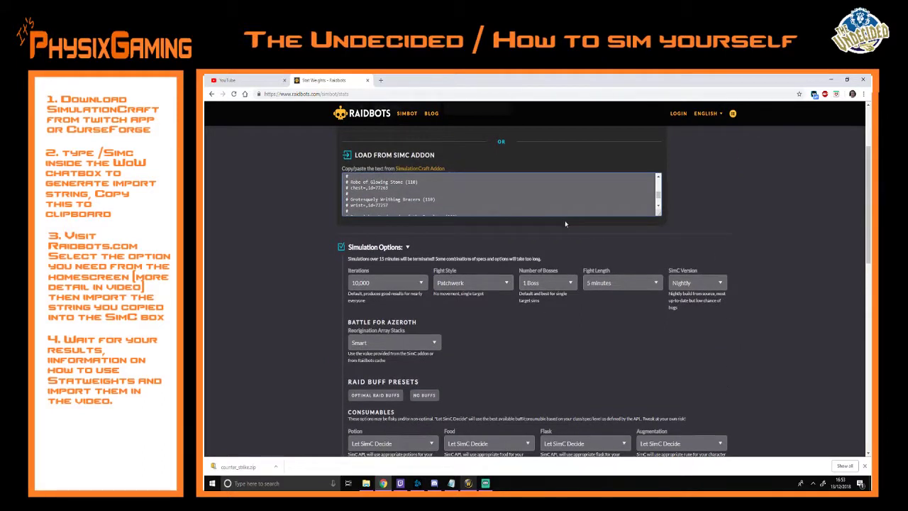
{"action": "scroll", "coordinate": [560, 213], "scroll_direction": "down", "scroll_amount": 5}
{"action": "scroll", "coordinate": [785, 207], "scroll_direction": "up", "scroll_amount": 2}
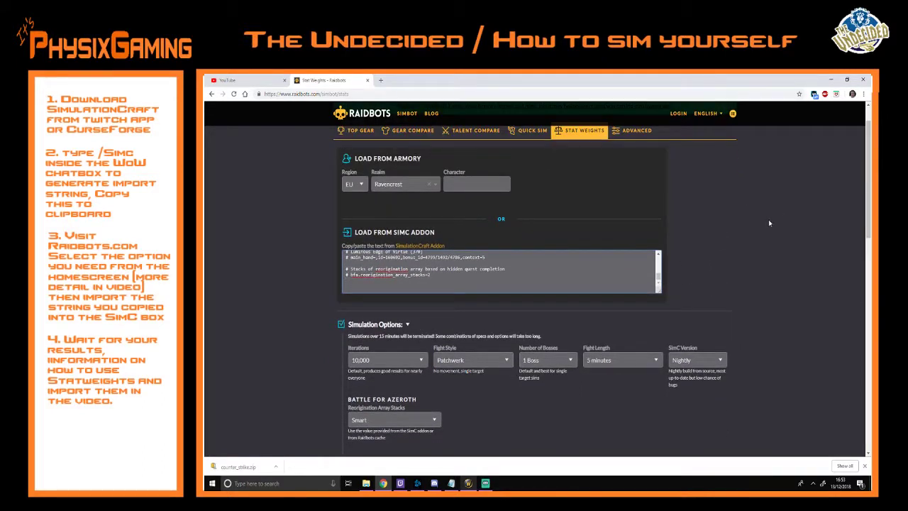
{"action": "scroll", "coordinate": [625, 261], "scroll_direction": "down", "scroll_amount": 3}
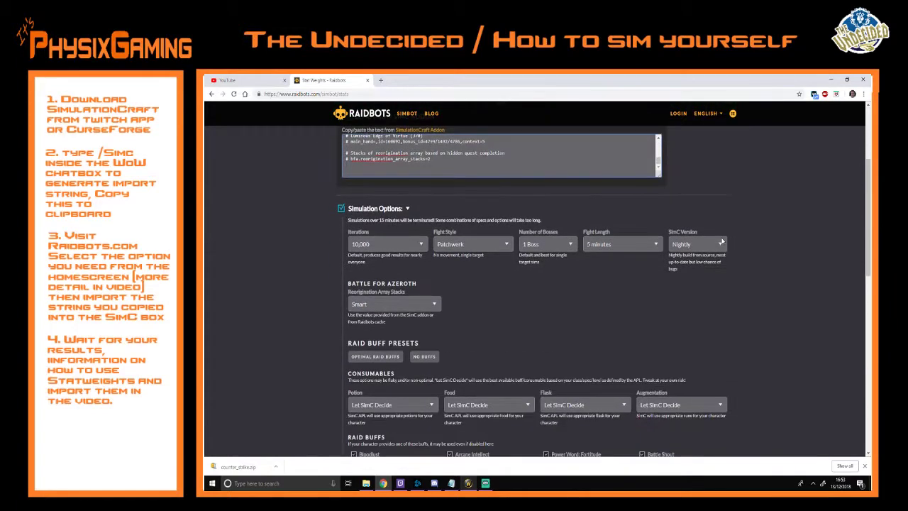
{"action": "scroll", "coordinate": [723, 241], "scroll_direction": "down", "scroll_amount": 3}
{"action": "scroll", "coordinate": [716, 244], "scroll_direction": "down", "scroll_amount": 5}
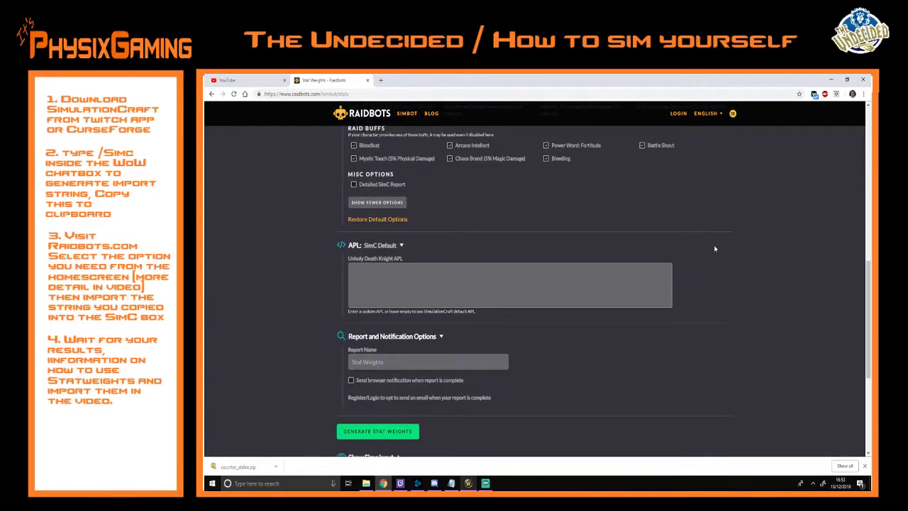
Recheck the simulation options and generate the stat weights with the Patchwerk fight style and 10,000 iterations.
{"action": "scroll", "coordinate": [602, 273], "scroll_direction": "up", "scroll_amount": 6}
{"action": "scroll", "coordinate": [604, 277], "scroll_direction": "up", "scroll_amount": 2}
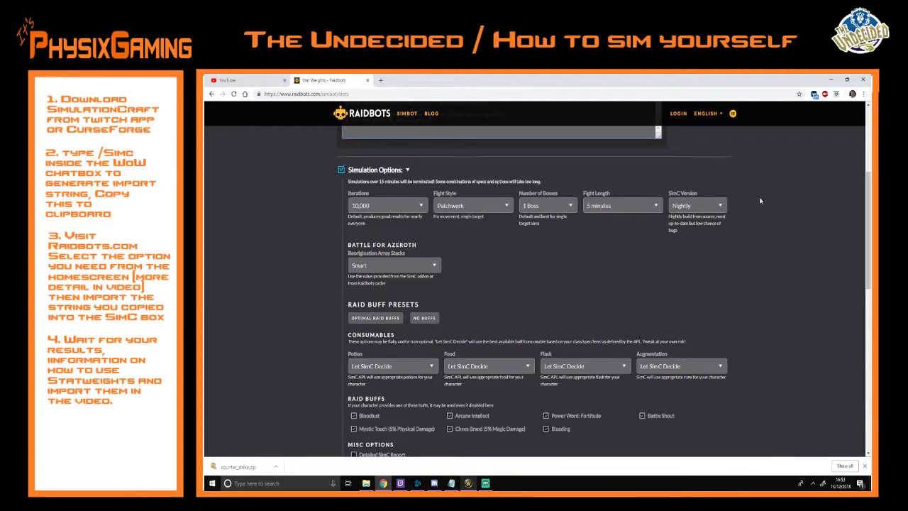
{"action": "scroll", "coordinate": [752, 195], "scroll_direction": "down", "scroll_amount": 5}
{"action": "scroll", "coordinate": [489, 336], "scroll_direction": "down", "scroll_amount": 3}
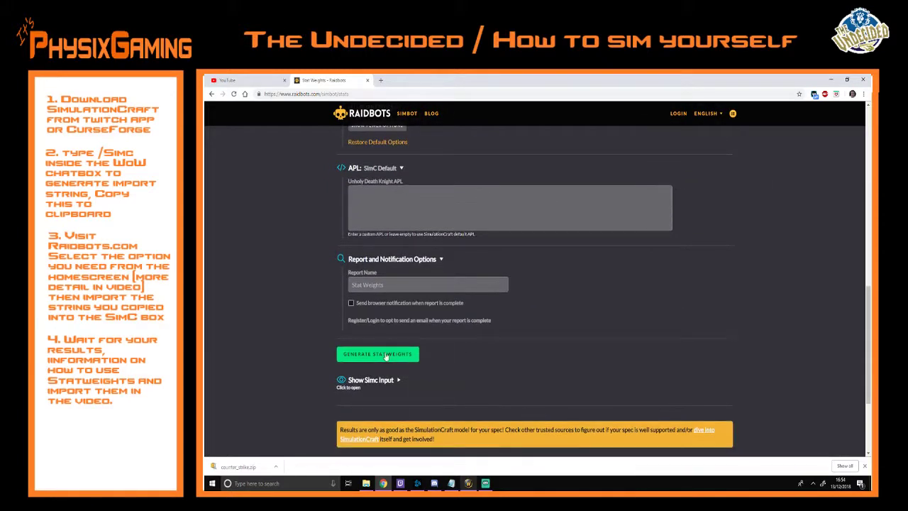
{"action": "left_click", "coordinate": [387, 355]}
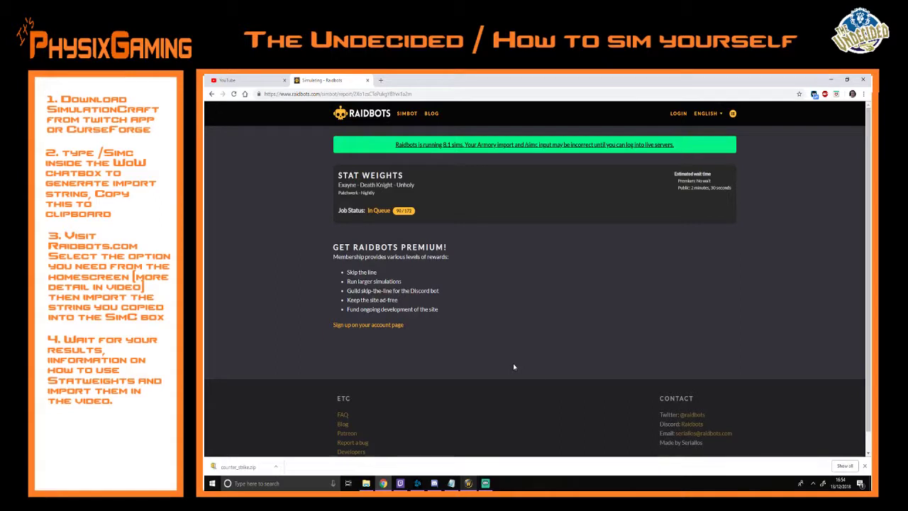
Switch to World of Warcraft, open Pawn with the /pawn chat command and look through its list of scales.
{"action": "mouse_move", "coordinate": [467, 488]}
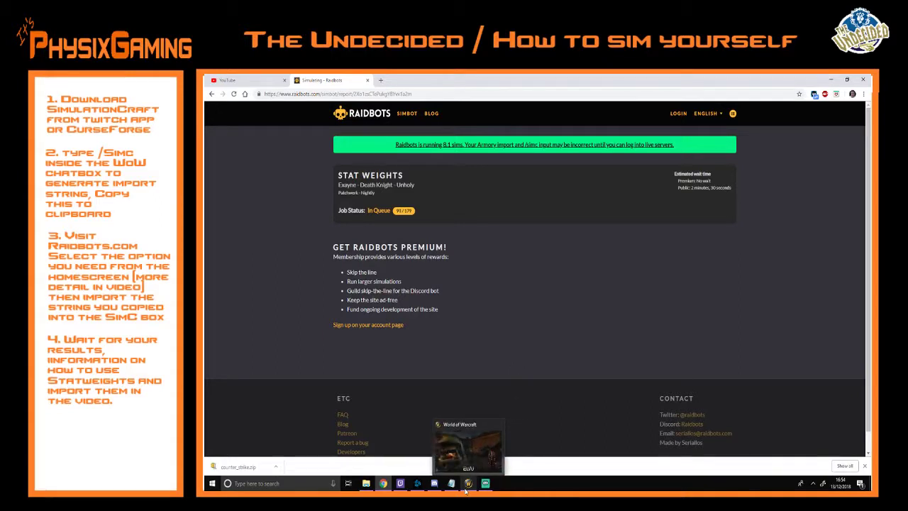
{"action": "mouse_move", "coordinate": [417, 484]}
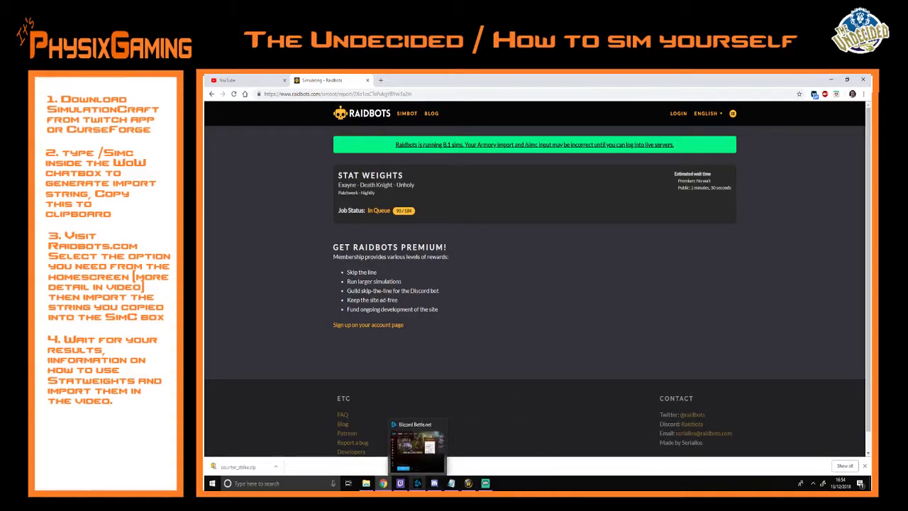
{"action": "left_click", "coordinate": [486, 483]}
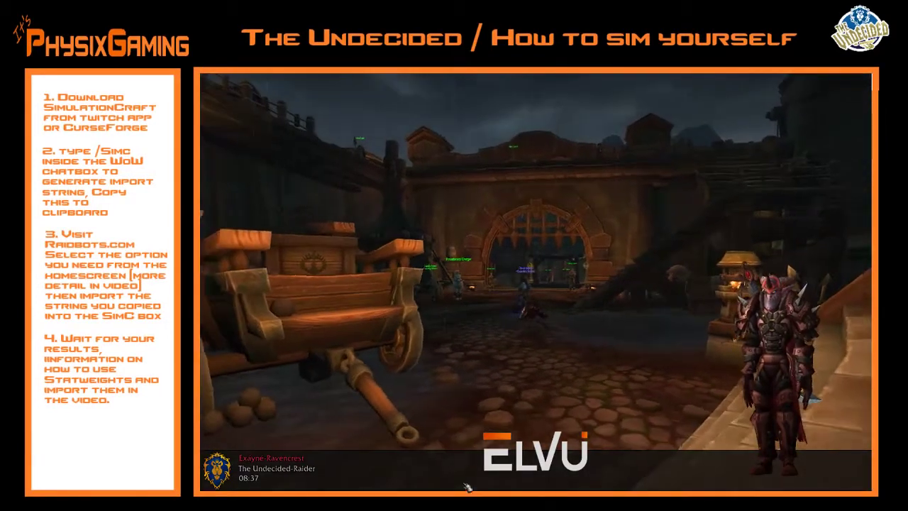
{"action": "left_click_drag", "start_coordinate": [574, 254], "coordinate": [574, 312]}
{"action": "left_click_drag", "start_coordinate": [600, 178], "coordinate": [511, 176]}
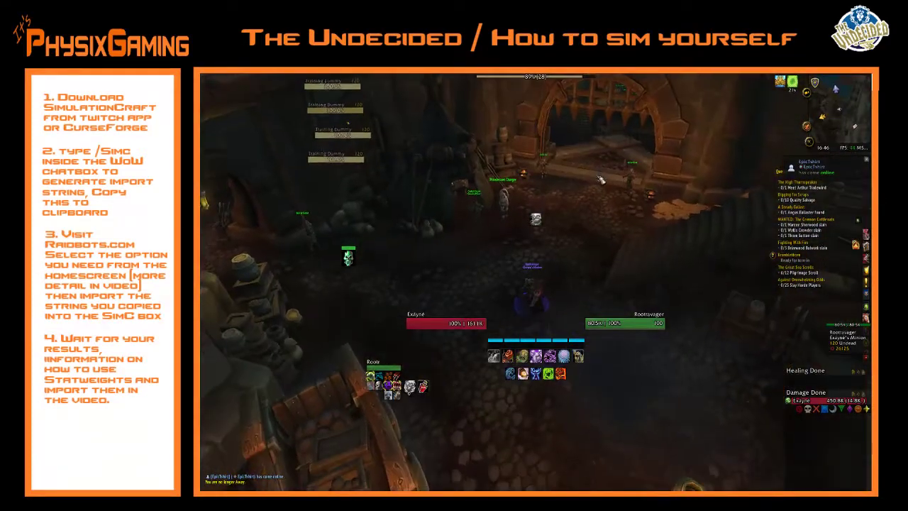
{"action": "type", "text": "/"}
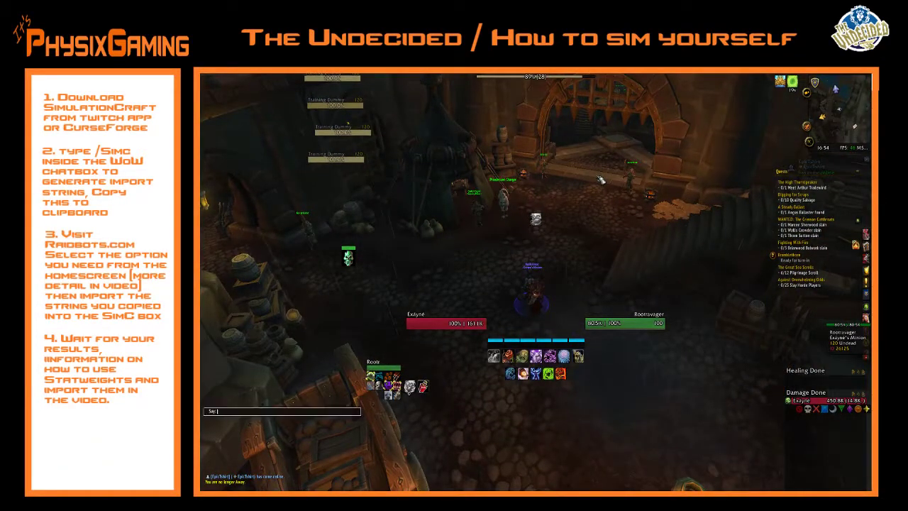
{"action": "type", "text": "simc"}
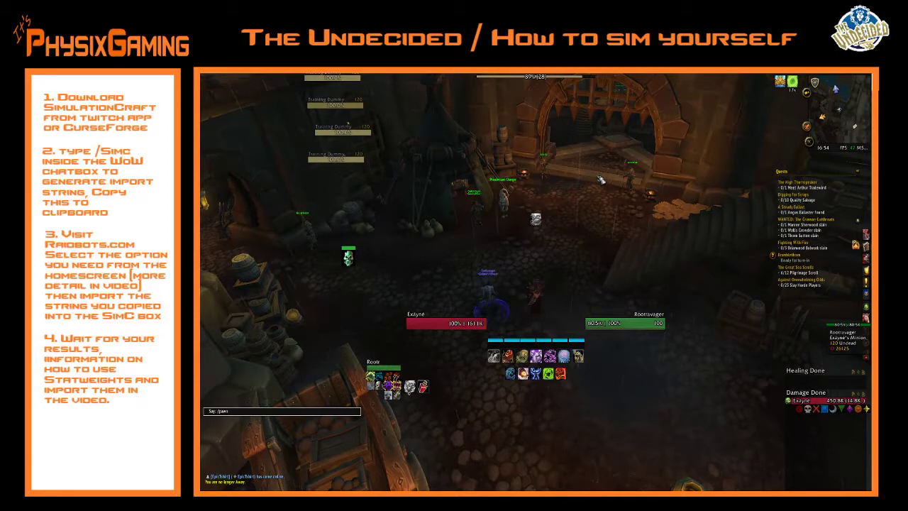
{"action": "key", "text": "Return"}
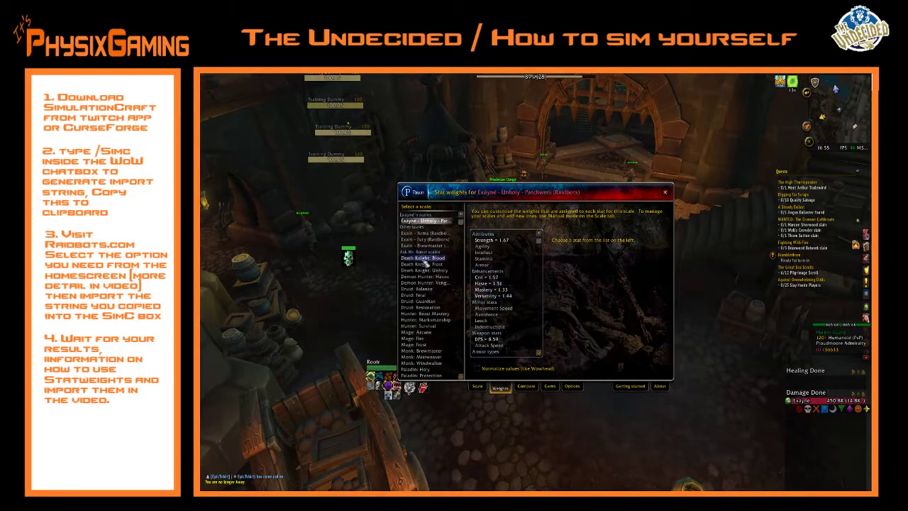
{"action": "scroll", "coordinate": [419, 264], "scroll_direction": "down", "scroll_amount": 5}
{"action": "scroll", "coordinate": [419, 266], "scroll_direction": "up", "scroll_amount": 5}
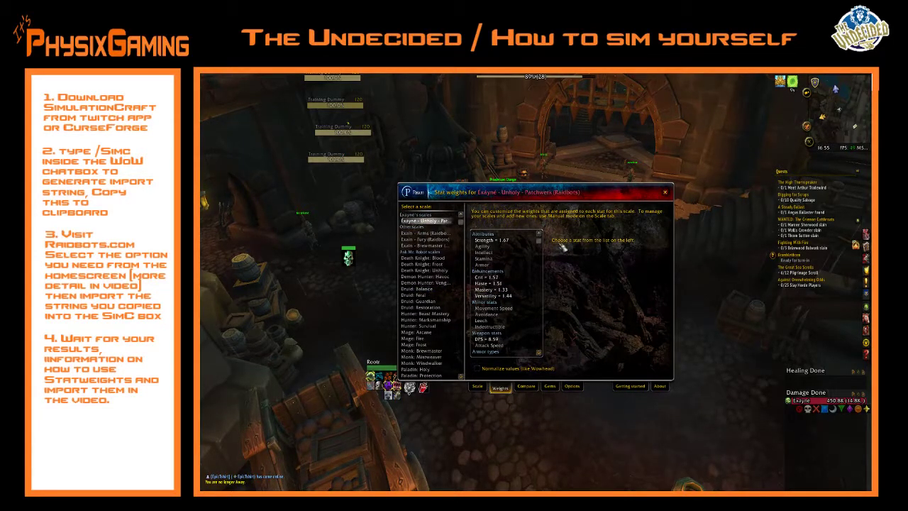
Open the character sheet and bags, check the Pawn ratings in the ring tooltips and equip the item level 375 ring.
{"action": "key", "text": "c"}
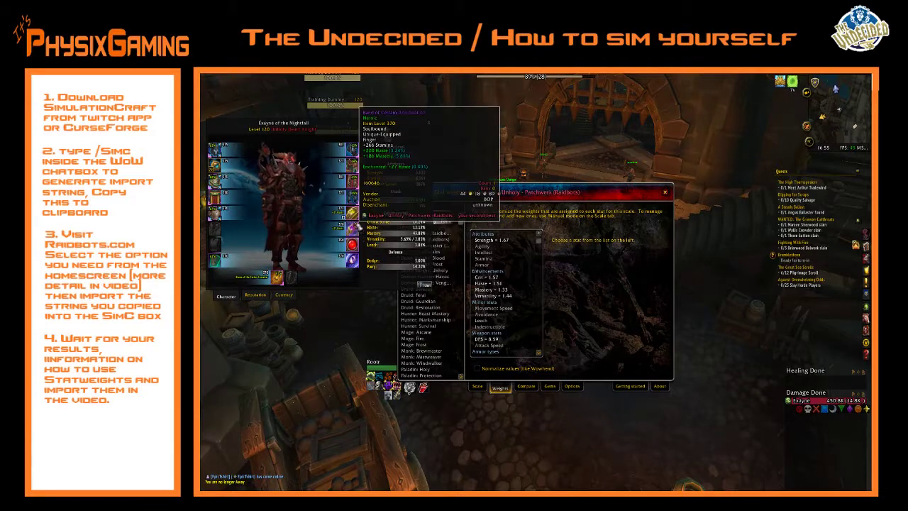
{"action": "key", "text": "b"}
{"action": "mouse_move", "coordinate": [356, 218]}
{"action": "key", "text": "shift"}
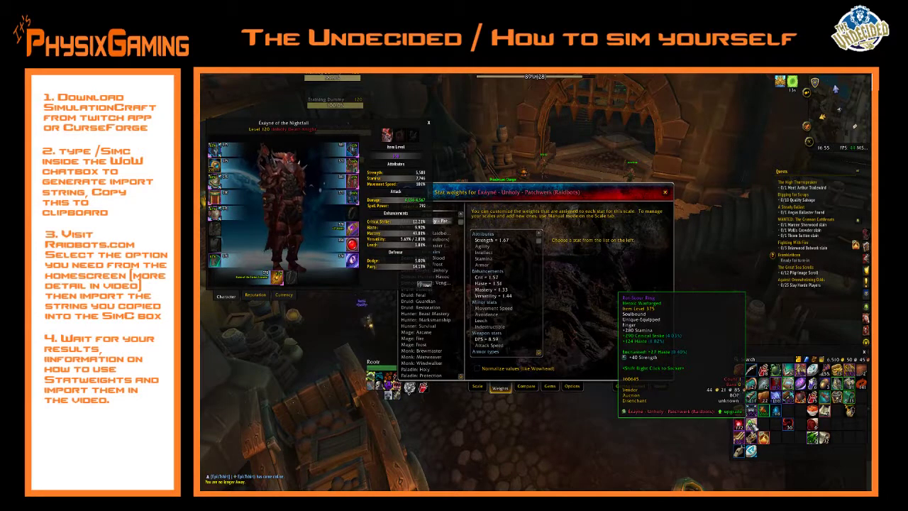
{"action": "right_click", "coordinate": [753, 425]}
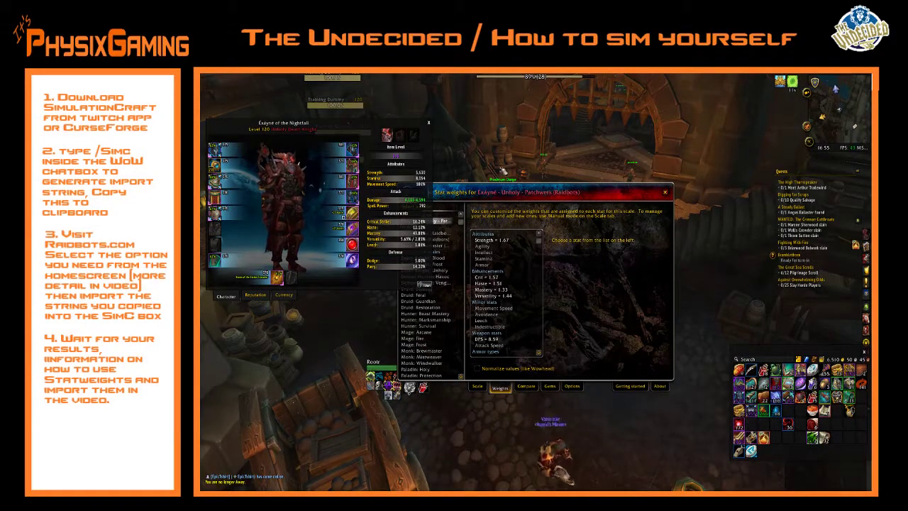
Move the Pawn window off the character sheet and stop showing the Unholy Patchwerk (Raidbots) scale in tooltips.
{"action": "left_click_drag", "start_coordinate": [520, 193], "coordinate": [574, 165]}
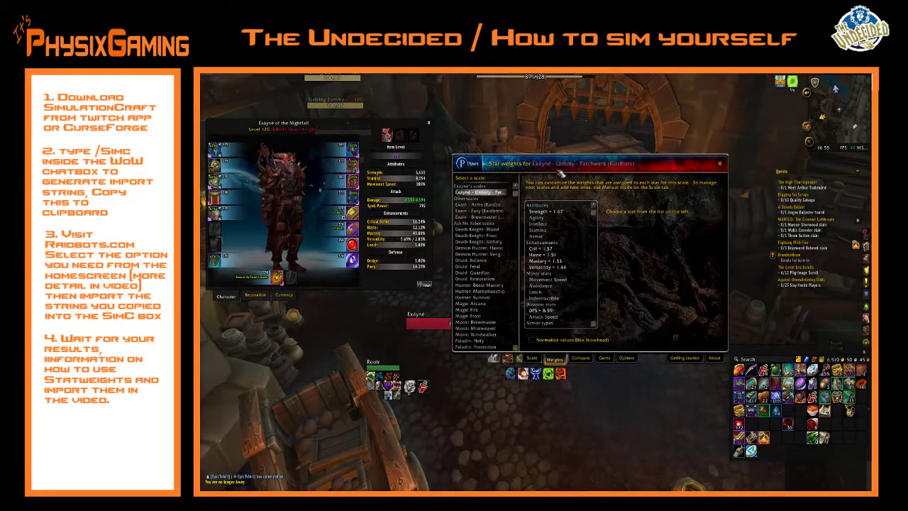
{"action": "left_click", "coordinate": [536, 359]}
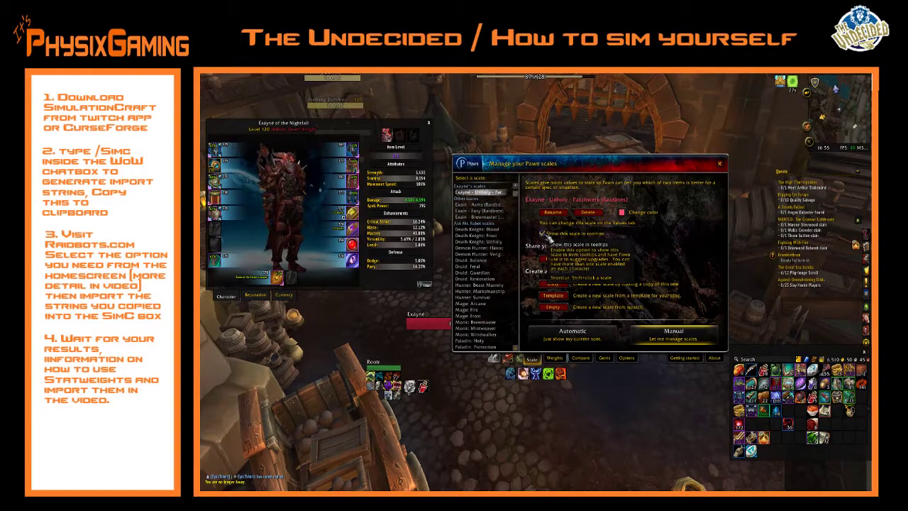
{"action": "left_click", "coordinate": [544, 235]}
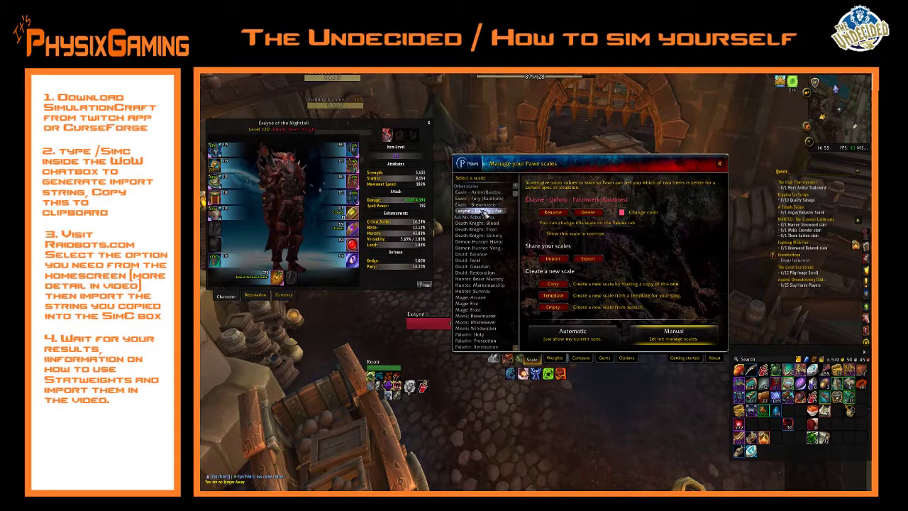
Delete the Unholy Patchwerk (Raidbots) scale from Pawn, entering "delete" as the confirmation.
{"action": "left_click", "coordinate": [589, 212]}
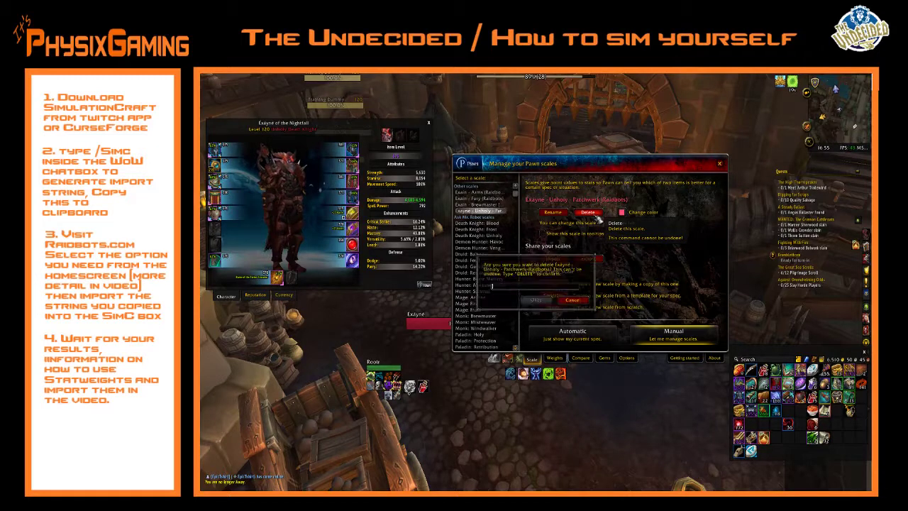
{"action": "type", "text": "delete"}
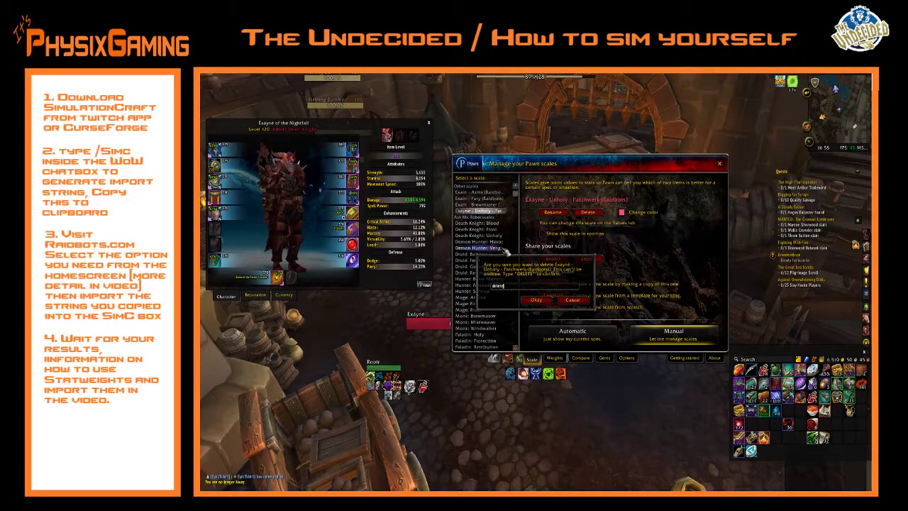
{"action": "left_click", "coordinate": [544, 299]}
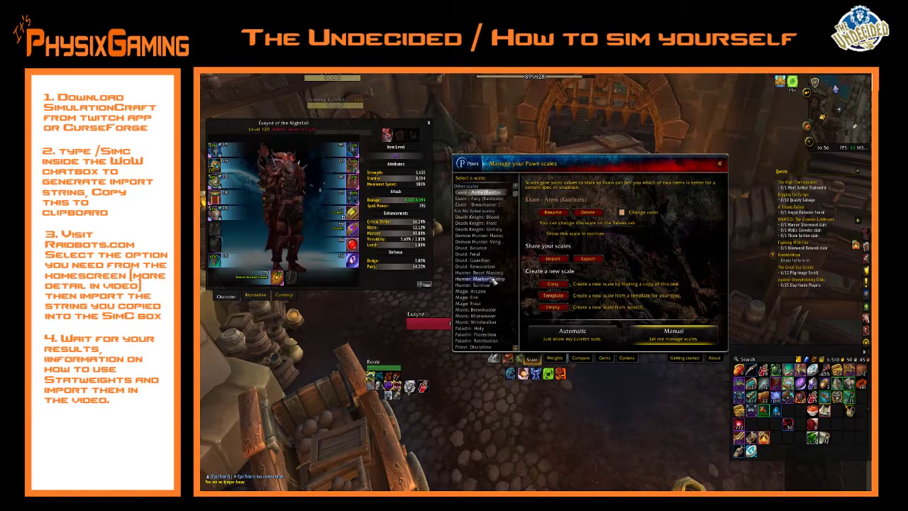
Show the Death Knight: Blood scale in item tooltips and turn that display back off.
{"action": "left_click", "coordinate": [479, 216]}
{"action": "left_click", "coordinate": [543, 234]}
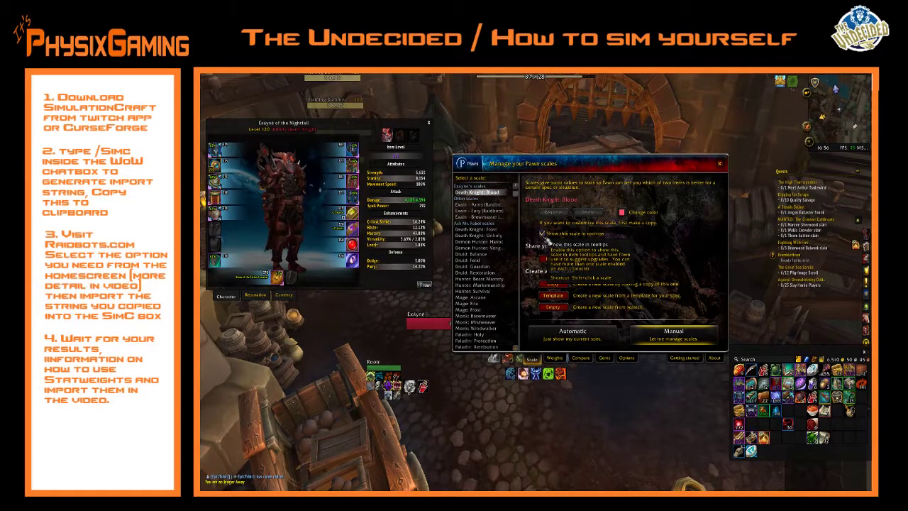
{"action": "left_click", "coordinate": [544, 235]}
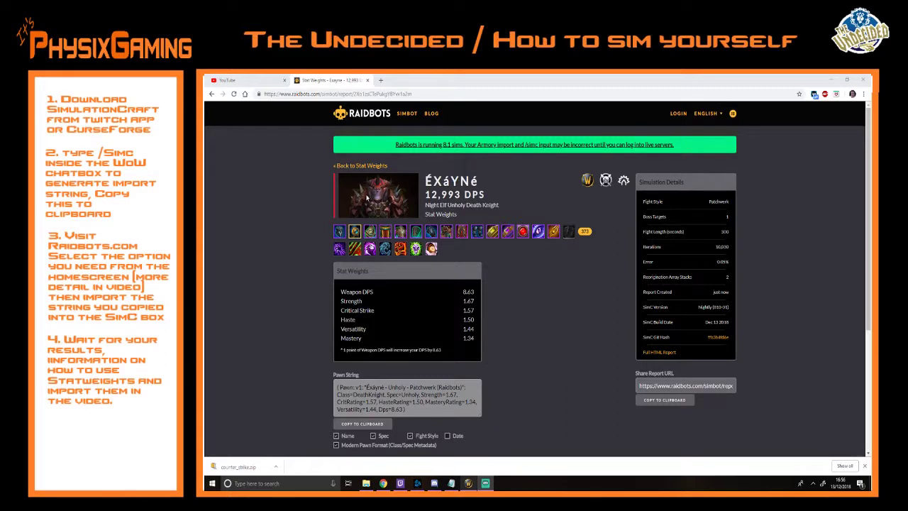
Review the Stat Weights results in the Raidbots report and copy the Pawn string to the clipboard.
{"action": "scroll", "coordinate": [538, 277], "scroll_direction": "down", "scroll_amount": 2}
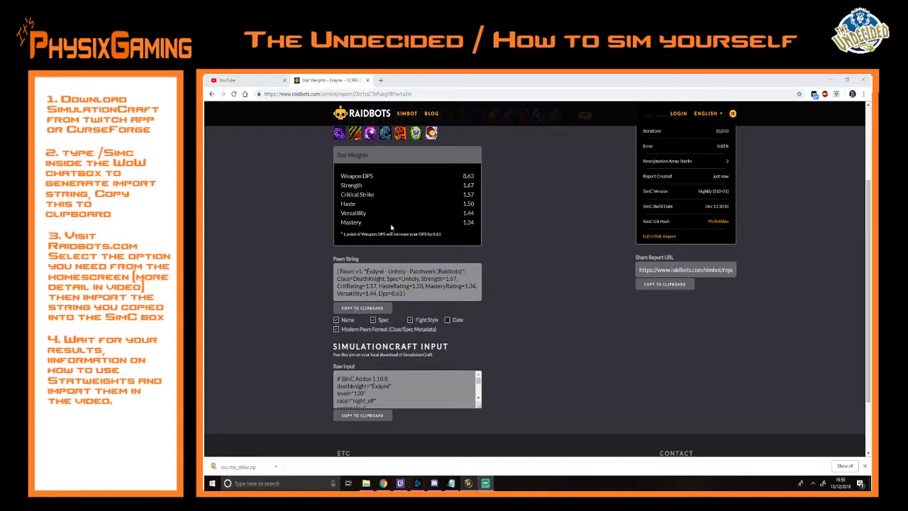
{"action": "scroll", "coordinate": [396, 222], "scroll_direction": "up", "scroll_amount": 1}
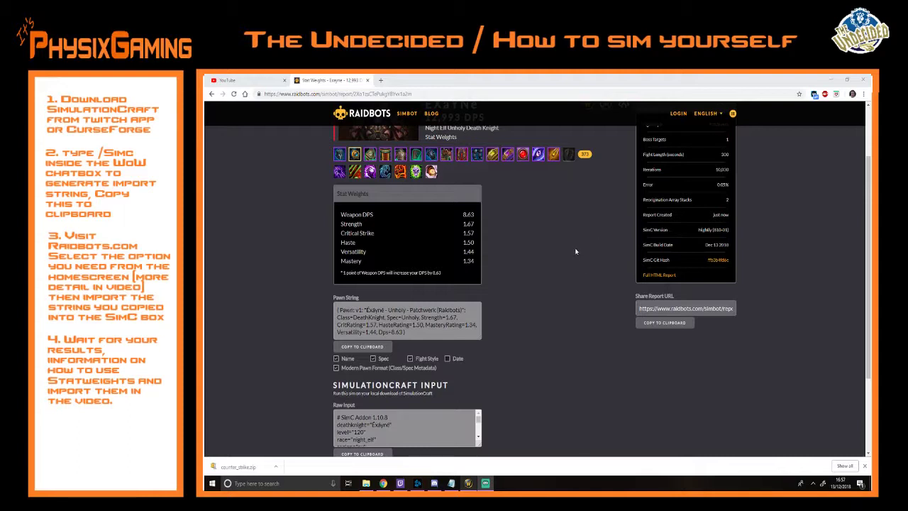
{"action": "scroll", "coordinate": [568, 221], "scroll_direction": "down", "scroll_amount": 1}
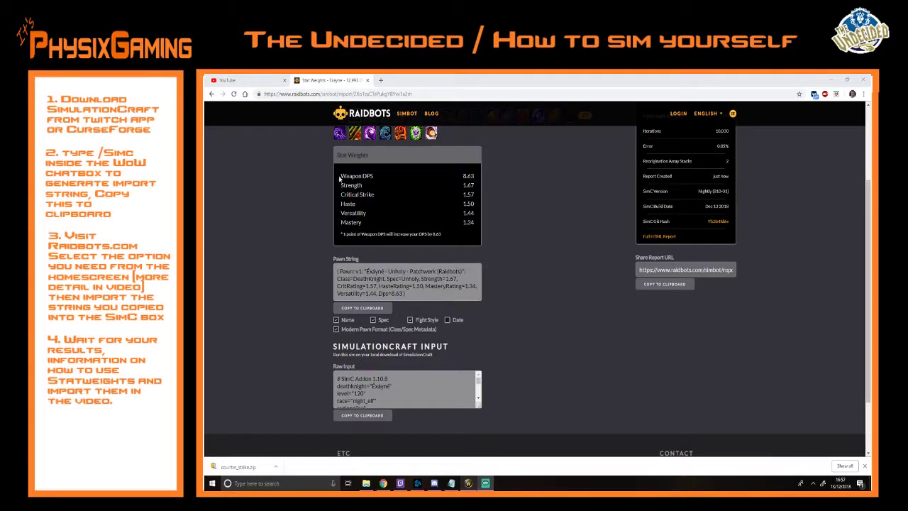
{"action": "left_click_drag", "start_coordinate": [337, 176], "coordinate": [459, 223]}
{"action": "left_click", "coordinate": [535, 230]}
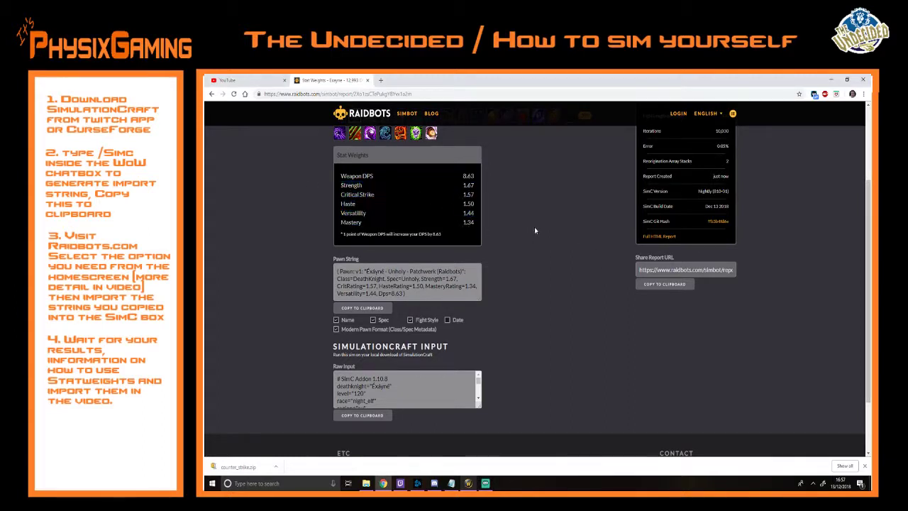
{"action": "left_click", "coordinate": [354, 309]}
Switch to World of Warcraft, import the copied Pawn string as a new scale, and check its scale settings and stat weights.
{"action": "mouse_move", "coordinate": [471, 489]}
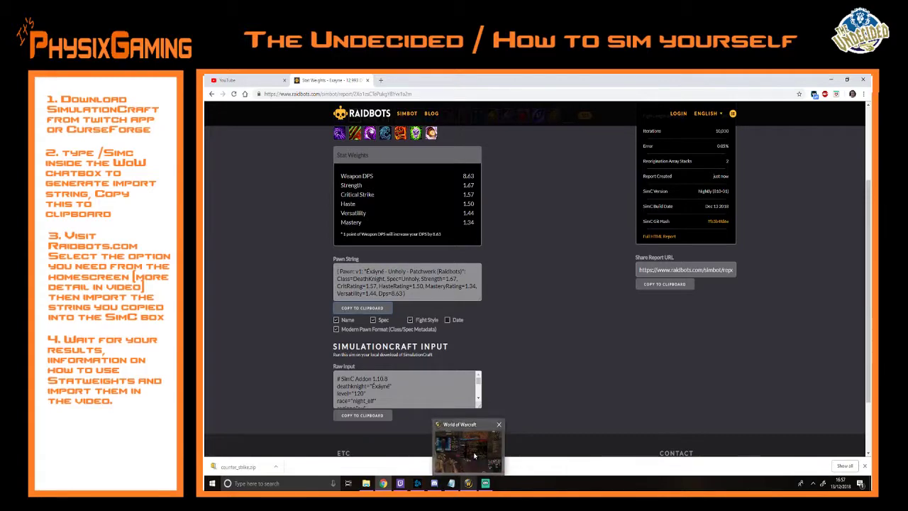
{"action": "left_click", "coordinate": [470, 447]}
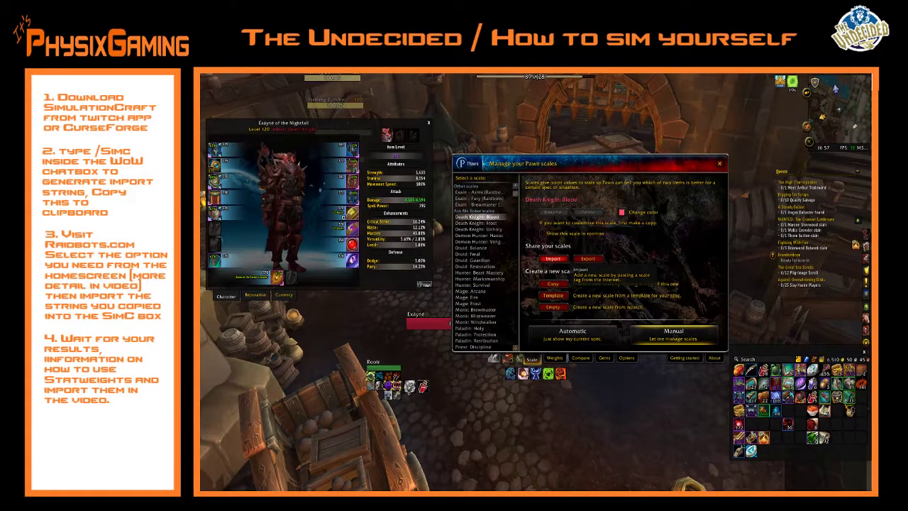
{"action": "left_click", "coordinate": [554, 260]}
{"action": "key", "text": "ctrl+v"}
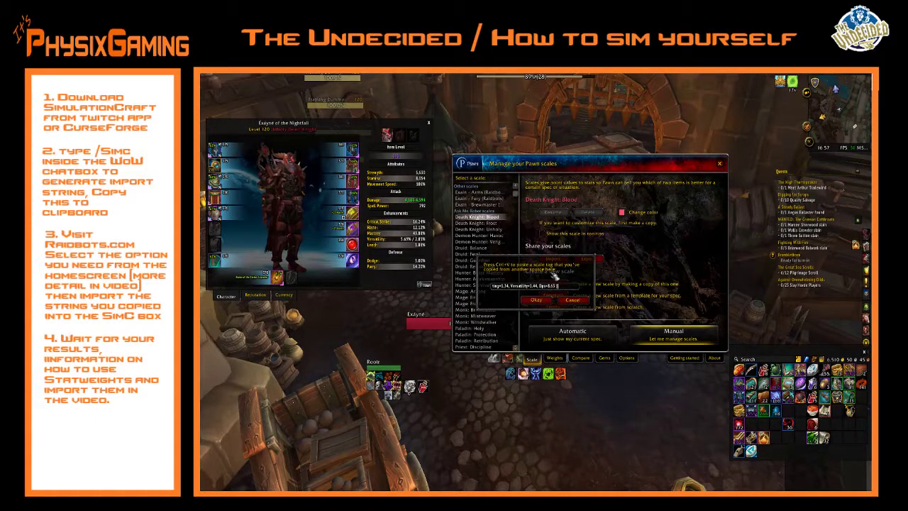
{"action": "left_click", "coordinate": [536, 300]}
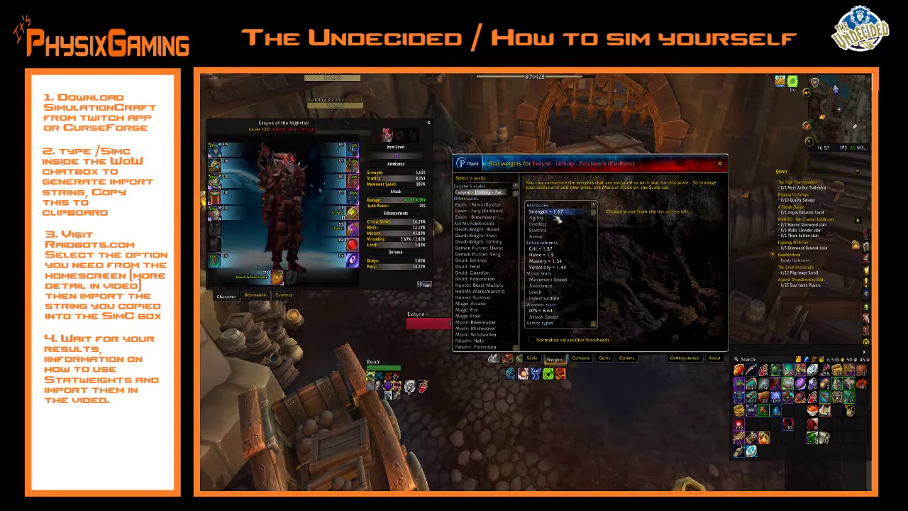
{"action": "left_click", "coordinate": [532, 359]}
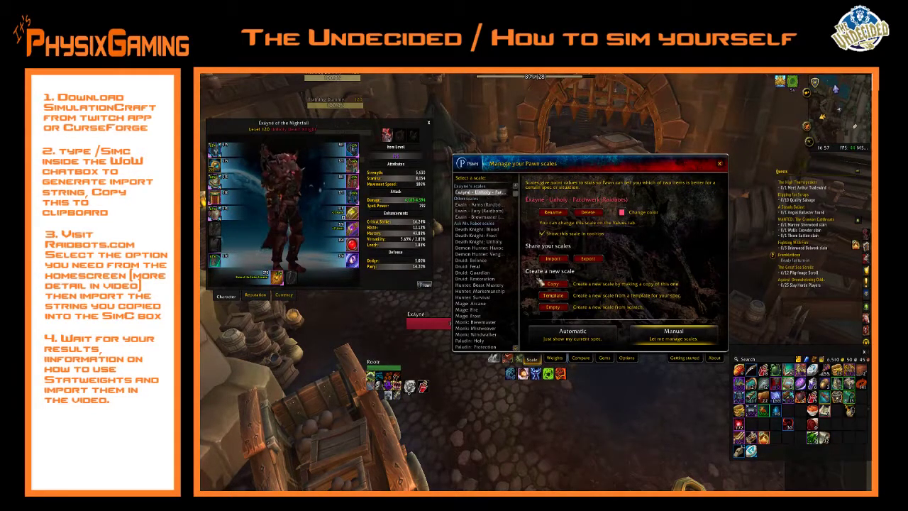
{"action": "left_click", "coordinate": [555, 358]}
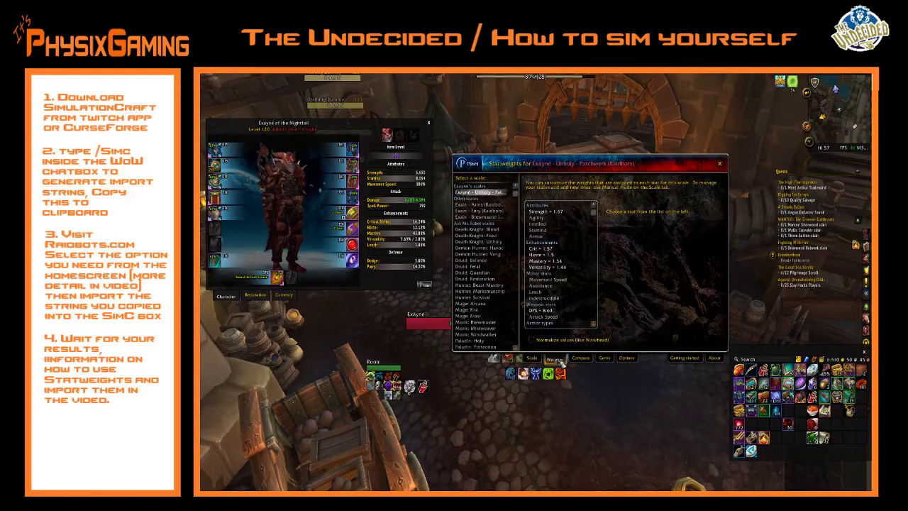